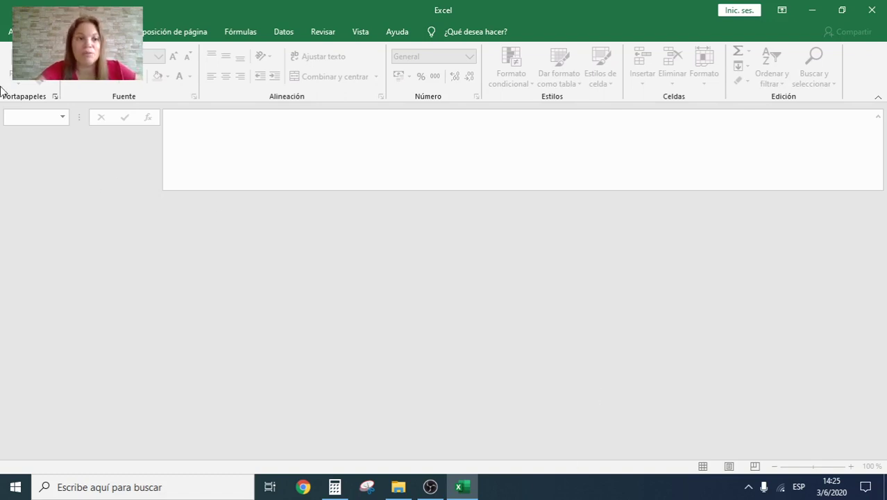
Step: Open EJERCICIO 2 19-05 from Recent and scroll the LISTAS PERSONALIZADAS sheet to row 1
{"action": "left_click", "coordinate": [9, 31]}
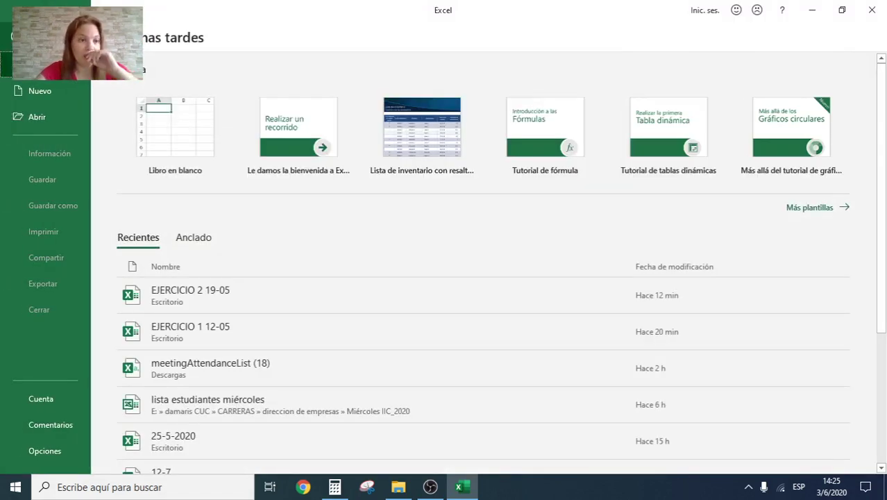
{"action": "left_click", "coordinate": [207, 296]}
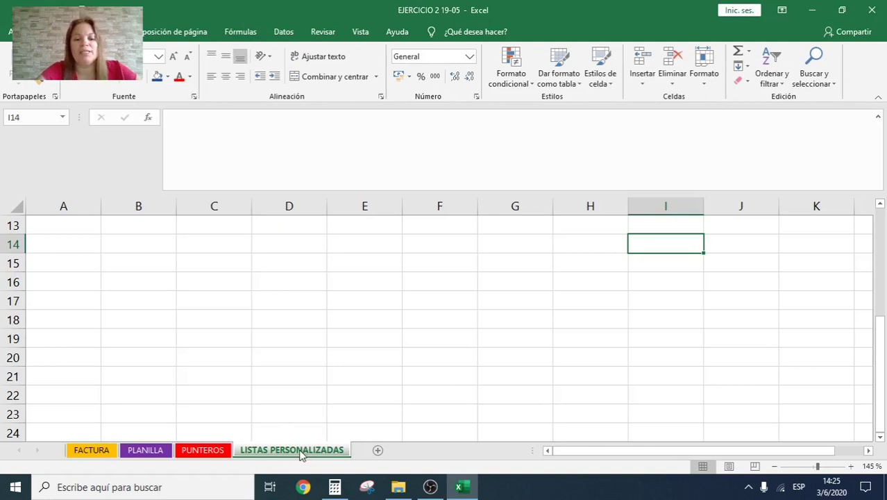
{"action": "left_click", "coordinate": [450, 313]}
{"action": "scroll", "coordinate": [412, 362], "scroll_direction": "up", "scroll_amount": 4}
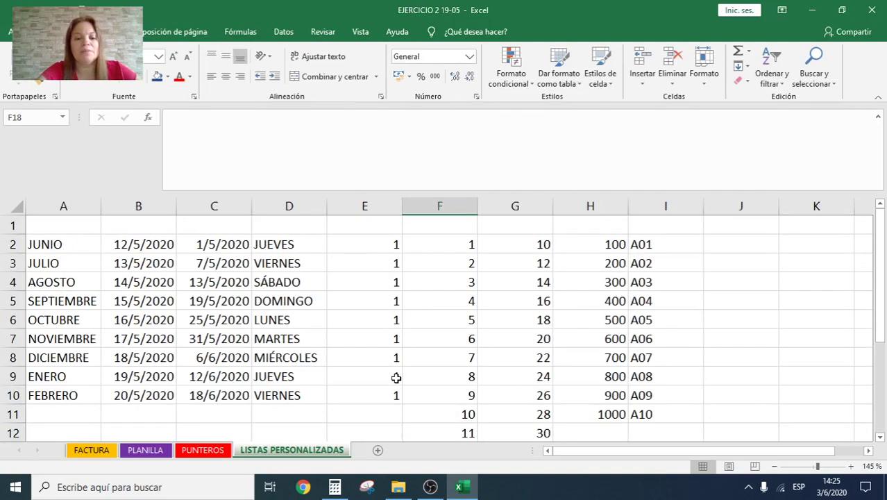
Step: Add a new sheet and rename it FORMATO
{"action": "left_click", "coordinate": [380, 451]}
{"action": "double_click", "coordinate": [380, 453]}
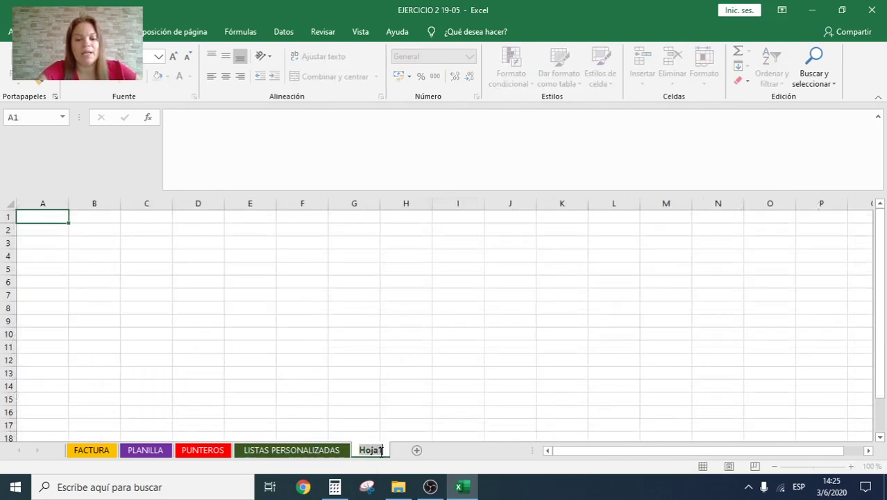
{"action": "type", "text": "FOL"}
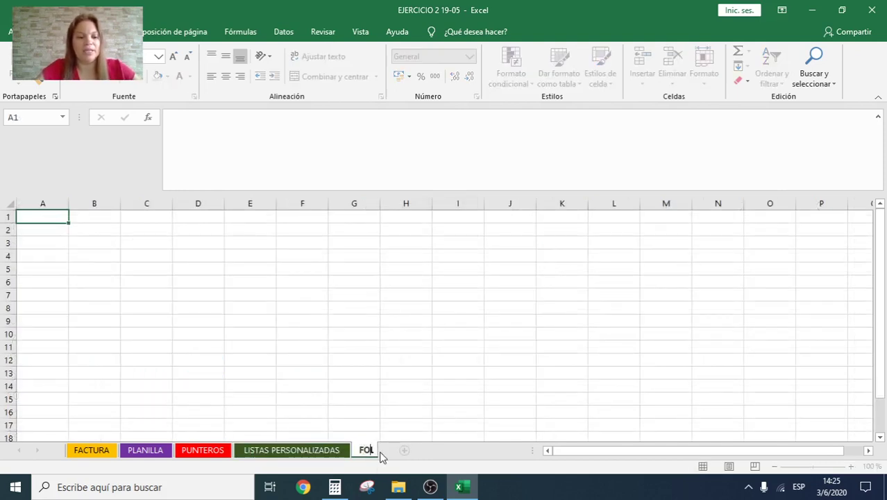
{"action": "key", "text": "BackSpace"}
{"action": "type", "text": "RMATO"}
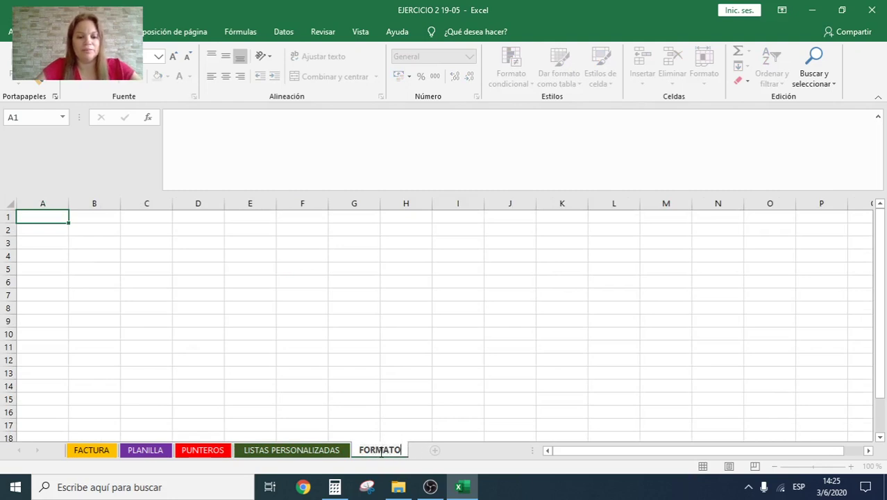
{"action": "key", "text": "Return"}
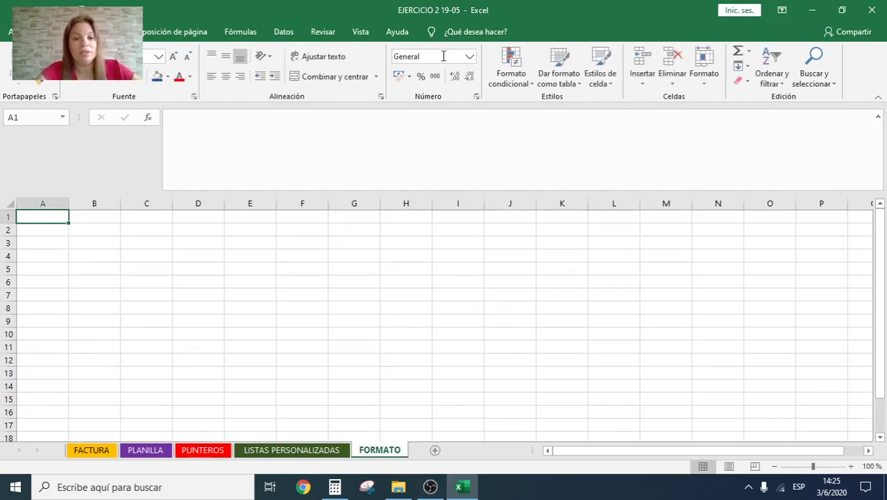
Step: Enter the title COLEGIO UNIVERSITARIO DE CARTAGO in cell A1
{"action": "scroll", "coordinate": [487, 353], "scroll_direction": "up", "scroll_amount": 3, "text": "ctrl"}
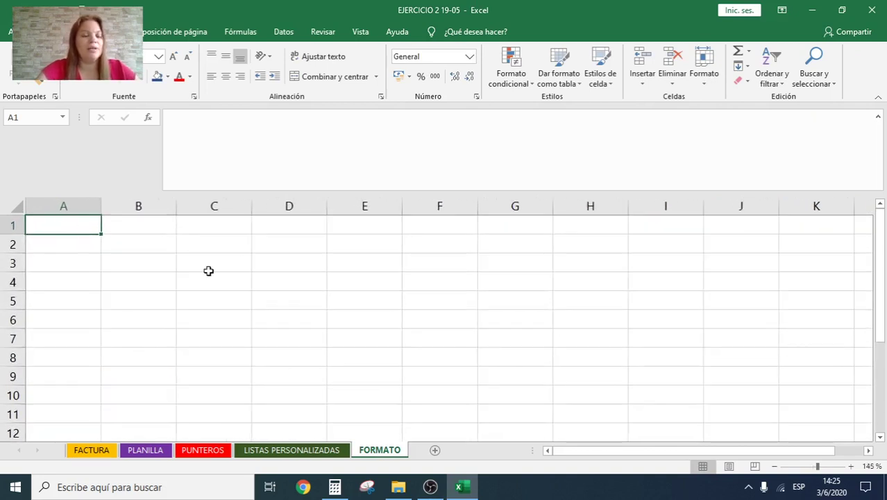
{"action": "type", "text": "COLEGIOUI"}
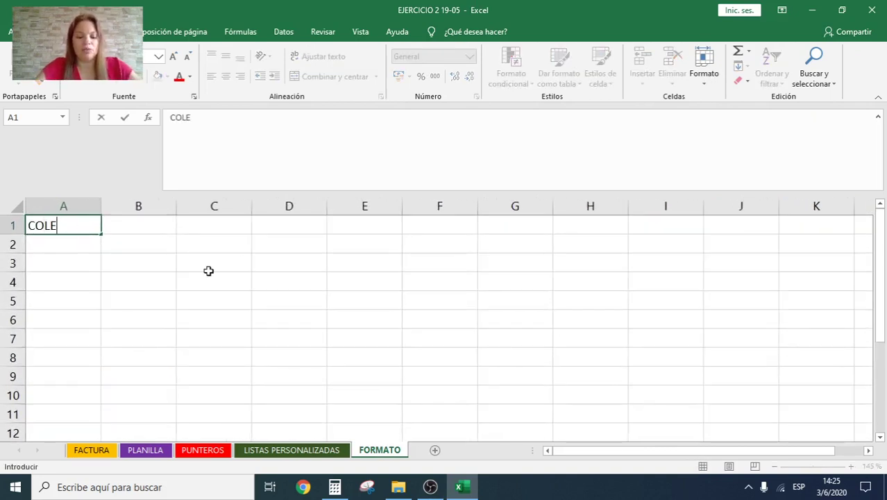
{"action": "key", "text": "BackSpace"}
{"action": "key", "text": "BackSpace"}
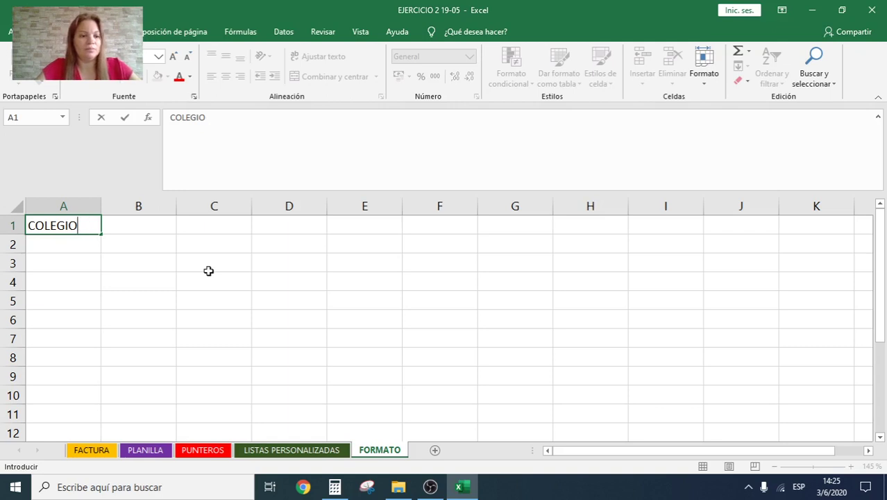
{"action": "type", "text": "IN"}
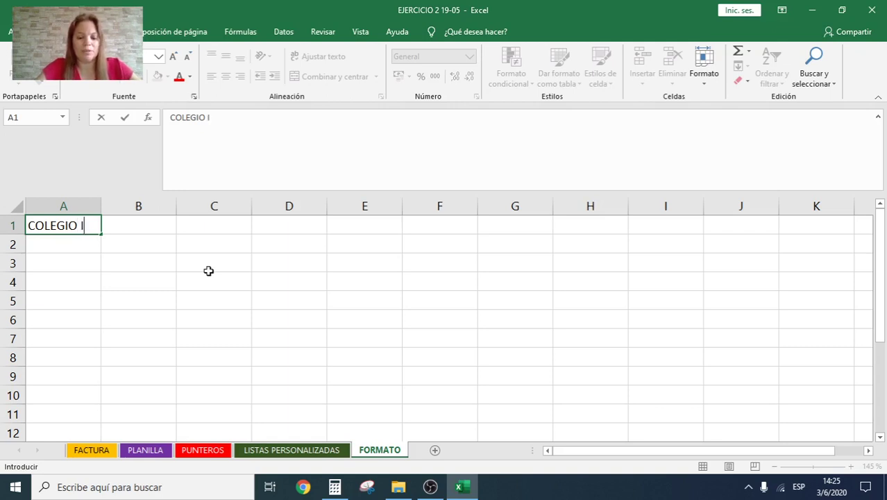
{"action": "key", "text": "BackSpace"}
{"action": "key", "text": "BackSpace"}
{"action": "type", "text": "UNIV"}
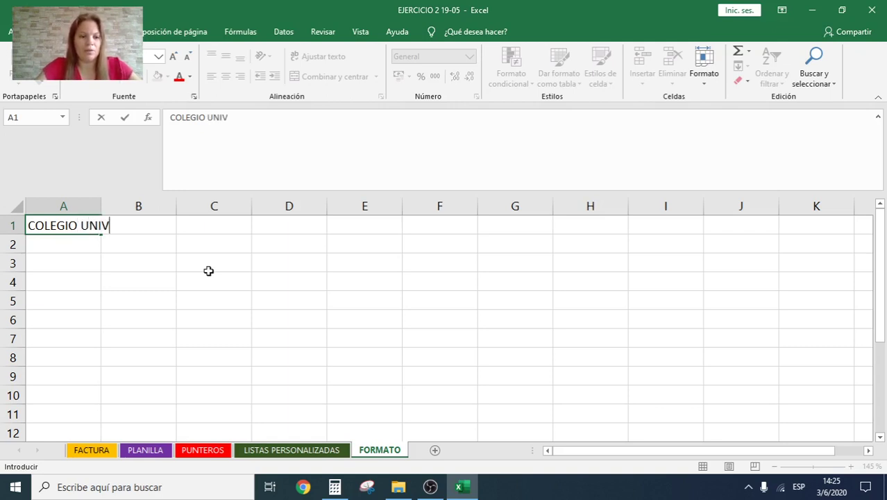
{"action": "type", "text": "ERDI"}
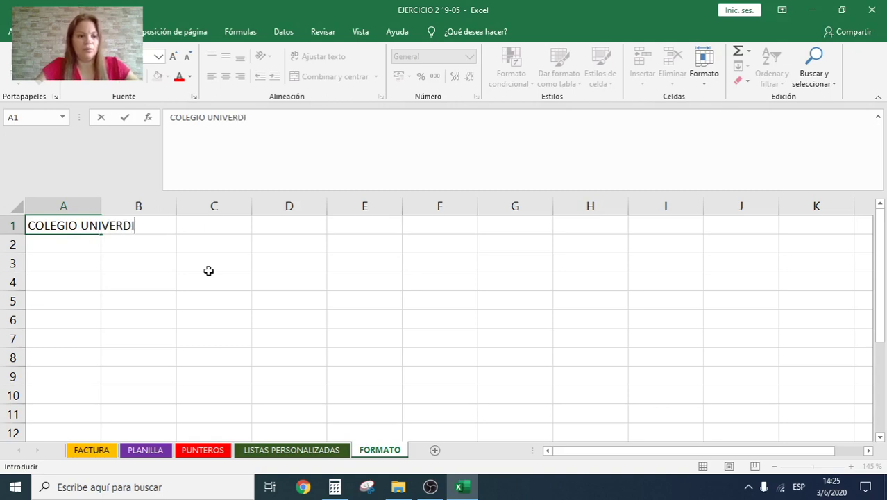
{"action": "key", "text": "BackSpace"}
{"action": "key", "text": "BackSpace"}
{"action": "type", "text": "SITA"}
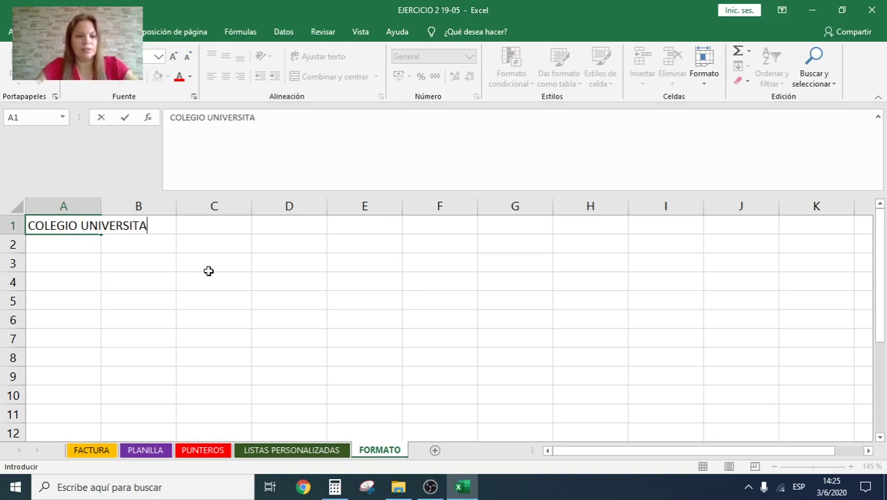
{"action": "type", "text": "RIO DE CARTA"}
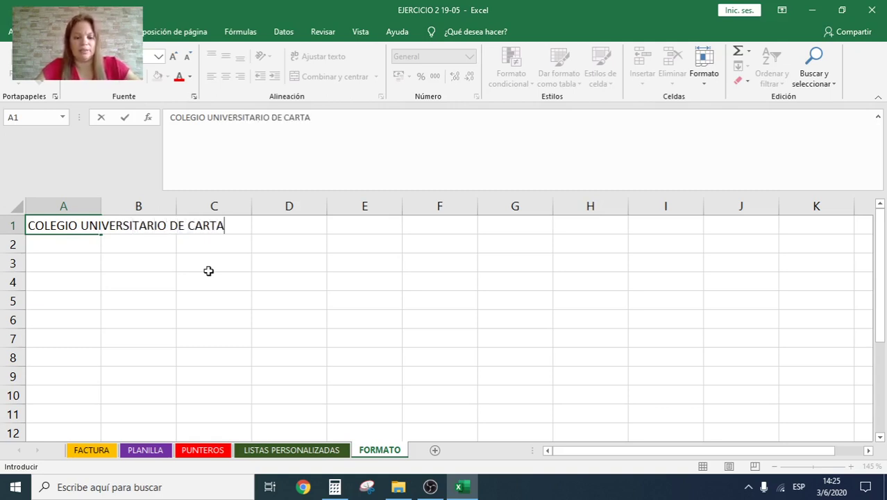
{"action": "type", "text": "GO"}
{"action": "key", "text": "Return"}
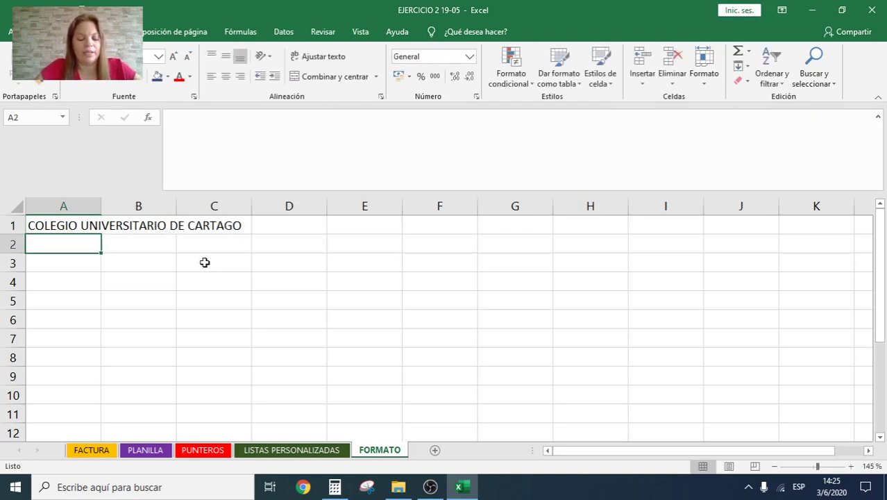
Step: Type the headers NOMBRE, TELÉFONO and CORREO across A2:C2
{"action": "left_click", "coordinate": [202, 263]}
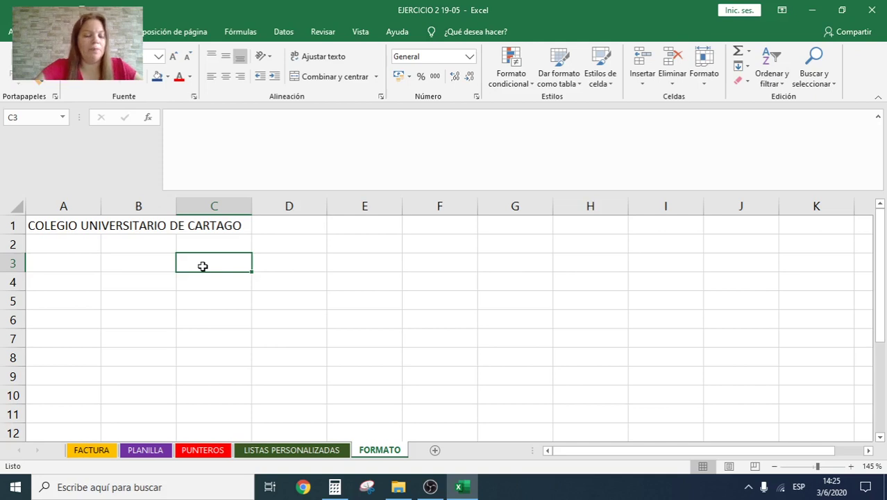
{"action": "left_click", "coordinate": [78, 238]}
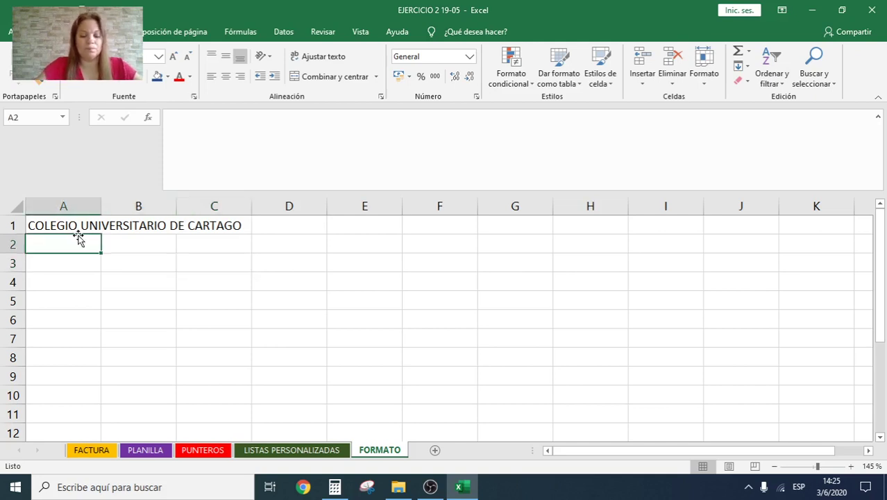
{"action": "type", "text": "NOMBRE"}
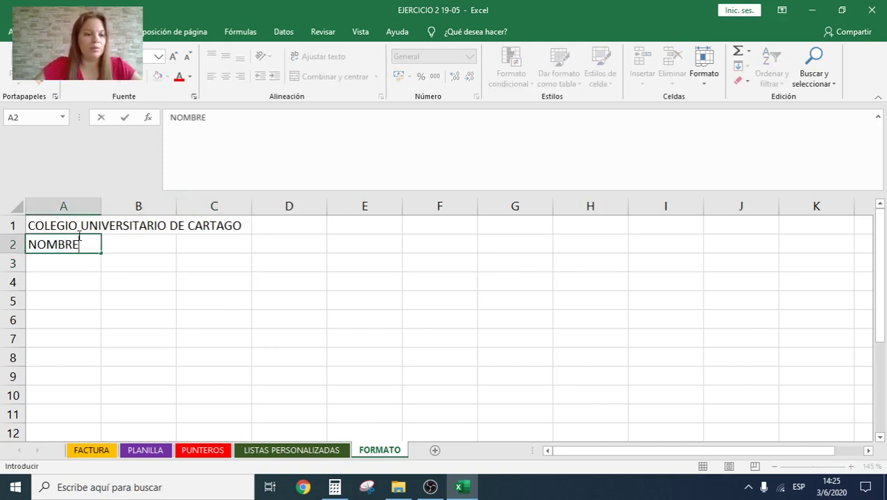
{"action": "key", "text": "Tab"}
{"action": "type", "text": "TELEFON"}
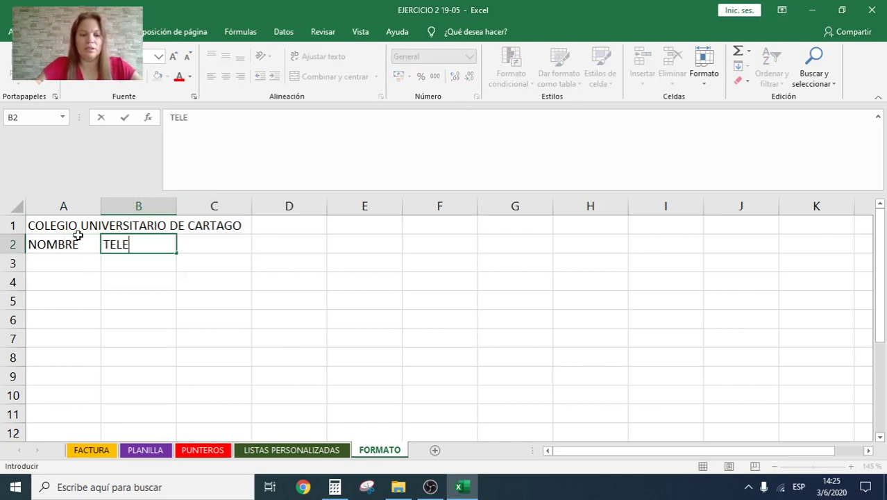
{"action": "key", "text": "BackSpace"}
{"action": "key", "text": "BackSpace"}
{"action": "key", "text": "BackSpace"}
{"action": "key", "text": "BackSpace"}
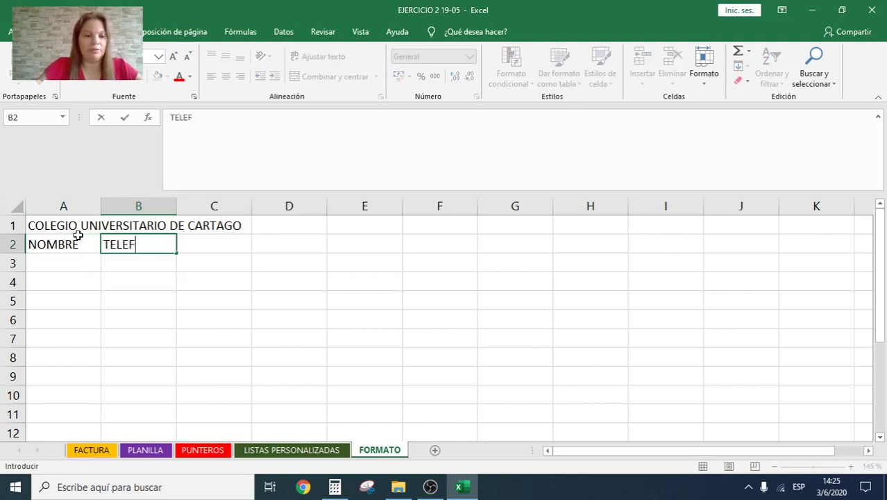
{"action": "type", "text": "ÉFONO"}
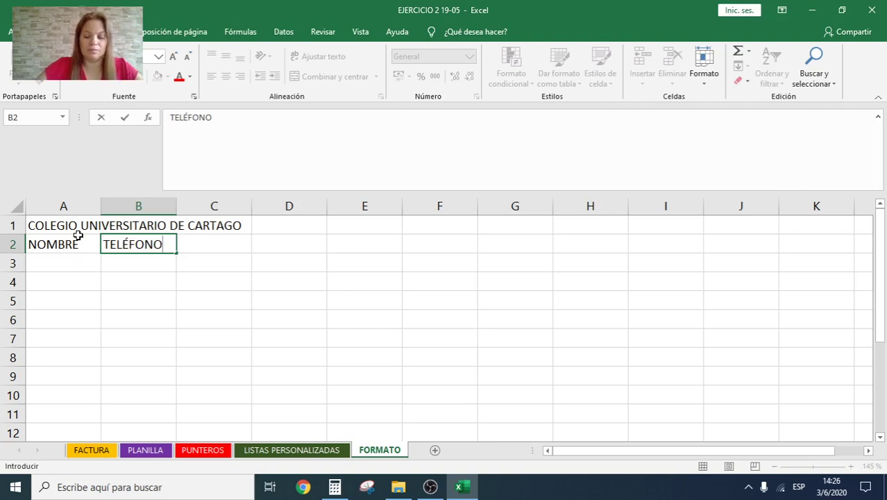
{"action": "key", "text": "Tab"}
{"action": "type", "text": "CORREO"}
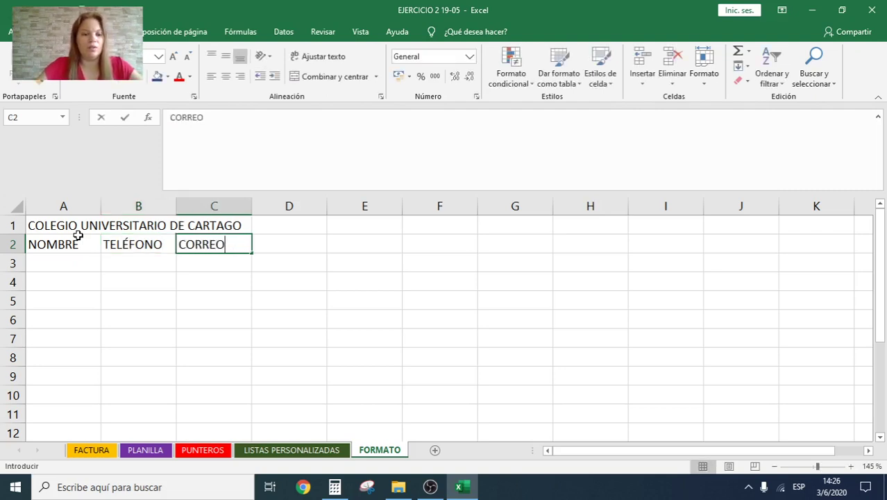
{"action": "key", "text": "Tab"}
Step: Add the headers ESTADO CIVIL, PROVINCIA and FECHA DE NACIMIENTO in D2:F2
{"action": "type", "text": "ESTAD"}
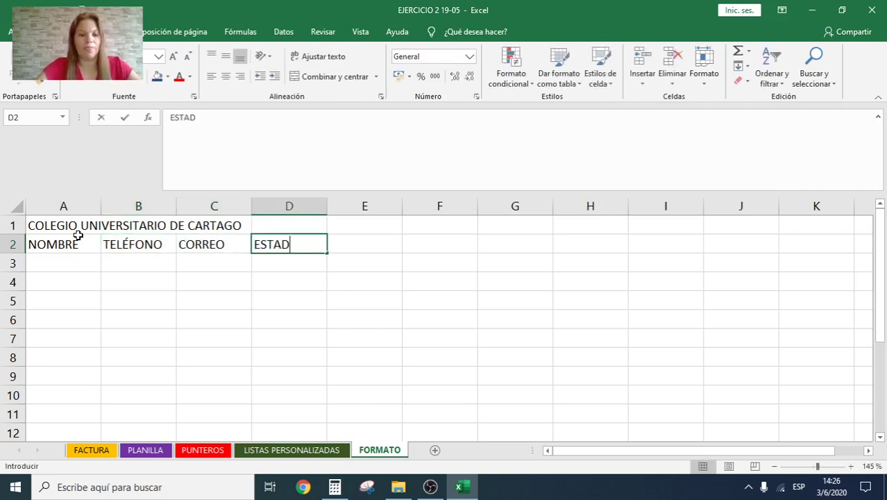
{"action": "type", "text": "O CIVIL"}
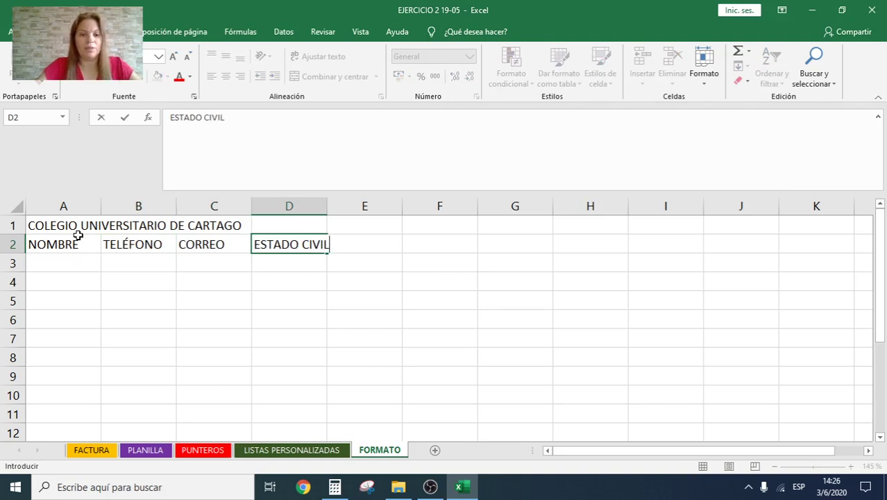
{"action": "key", "text": "Tab"}
{"action": "type", "text": "DIRECC"}
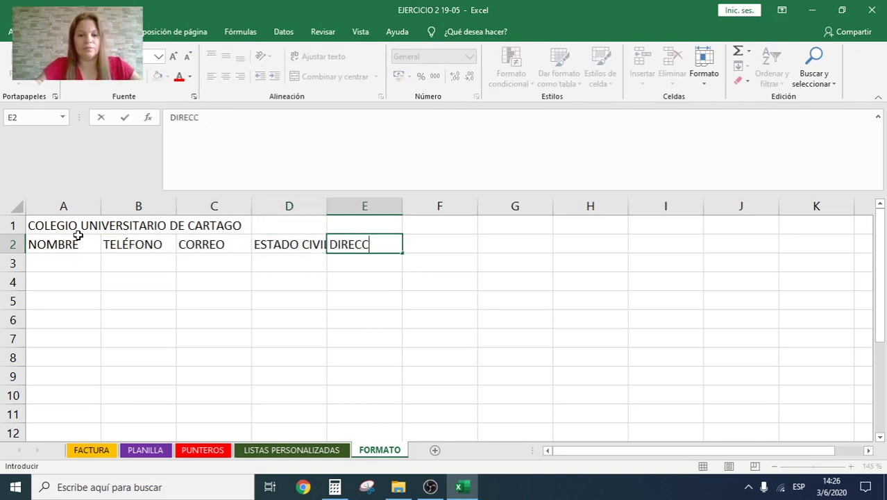
{"action": "key", "text": "BackSpace"}
{"action": "key", "text": "BackSpace"}
{"action": "key", "text": "BackSpace"}
{"action": "key", "text": "BackSpace"}
{"action": "key", "text": "BackSpace"}
{"action": "key", "text": "BackSpace"}
{"action": "type", "text": "P"}
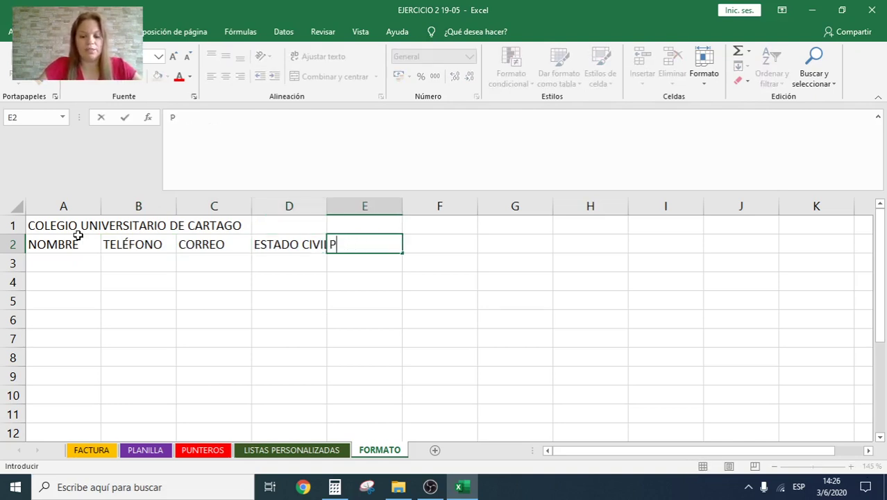
{"action": "type", "text": "ROVINCIA"}
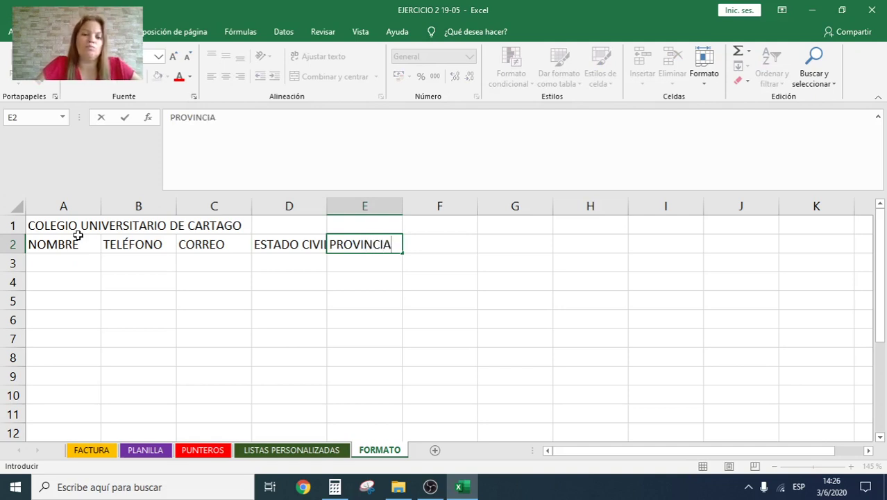
{"action": "key", "text": "Tab"}
{"action": "type", "text": "FECHA "}
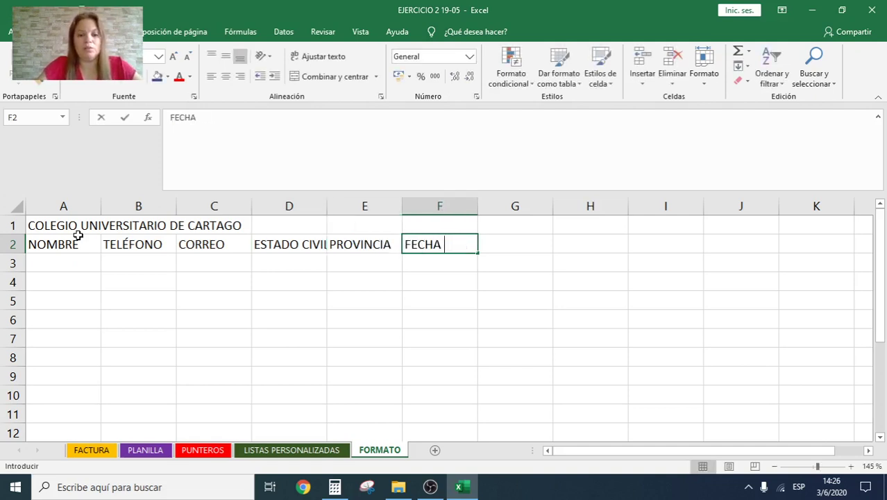
{"action": "type", "text": "DE NACIMIEN"}
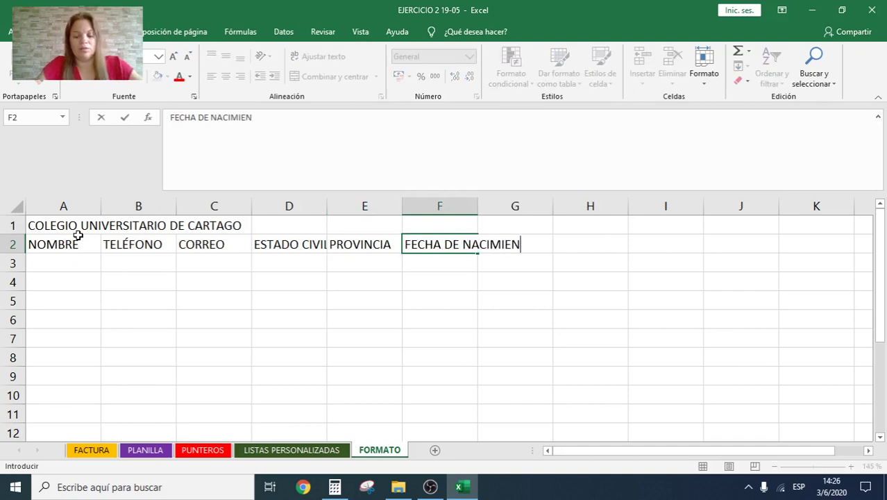
{"action": "type", "text": "TO"}
{"action": "key", "text": "Return"}
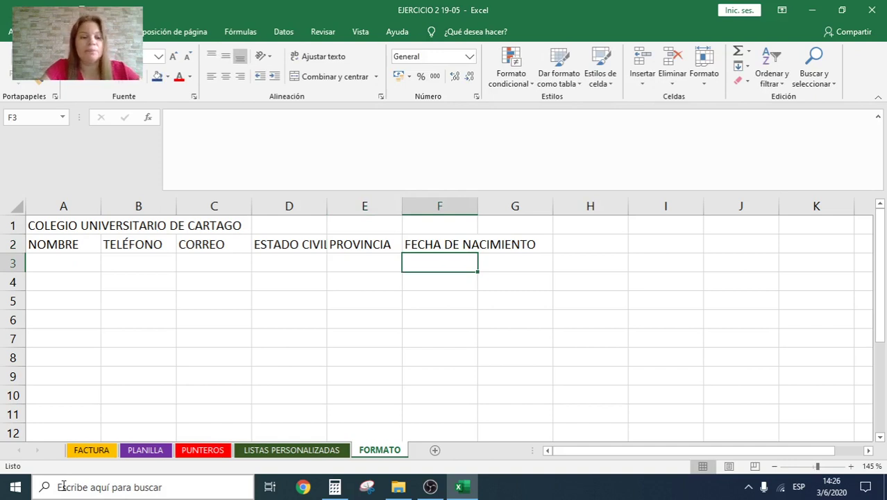
Step: Widen columns D and E to fit ESTADO CIVIL and PROVINCIA
{"action": "left_click", "coordinate": [299, 244]}
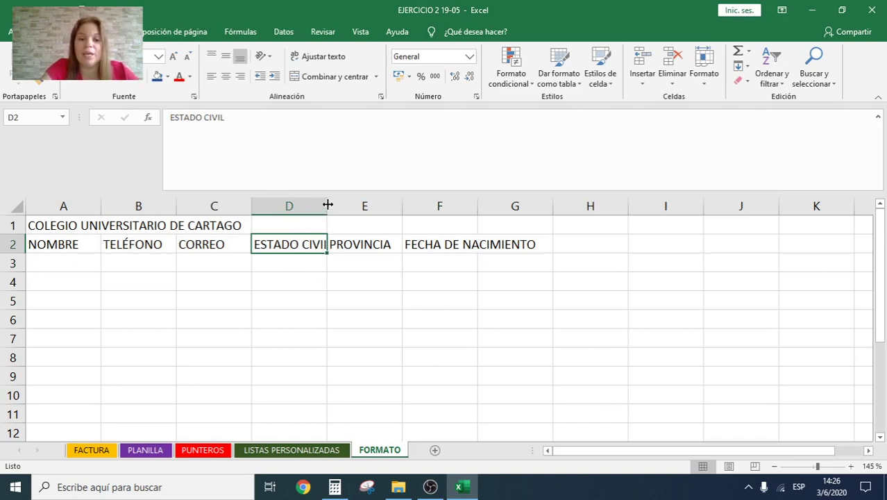
{"action": "left_click_drag", "start_coordinate": [327, 204], "coordinate": [349, 205]}
{"action": "left_click", "coordinate": [383, 242]}
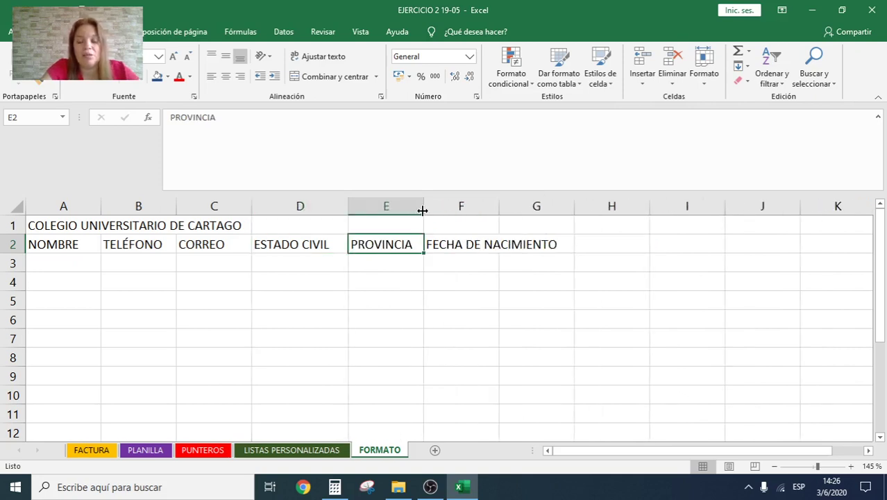
{"action": "left_click", "coordinate": [390, 262]}
{"action": "left_click", "coordinate": [388, 281]}
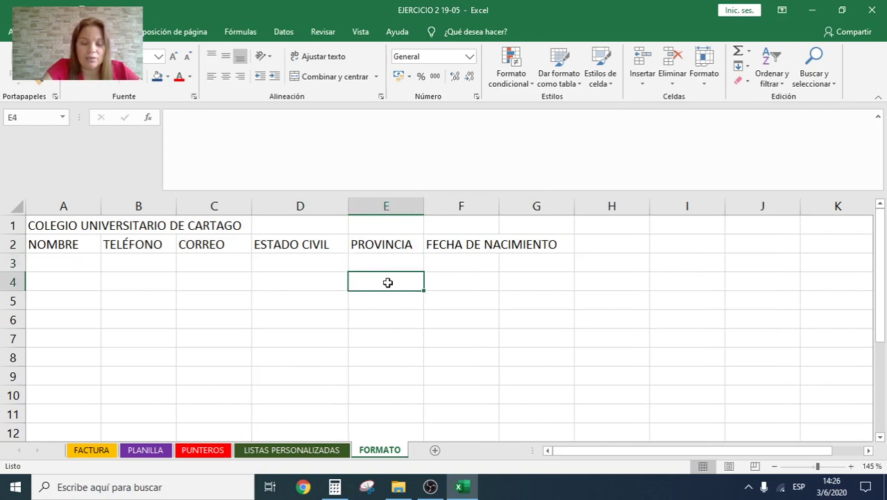
{"action": "left_click", "coordinate": [387, 263]}
{"action": "left_click", "coordinate": [382, 281]}
{"action": "left_click", "coordinate": [383, 265]}
{"action": "left_click", "coordinate": [381, 283]}
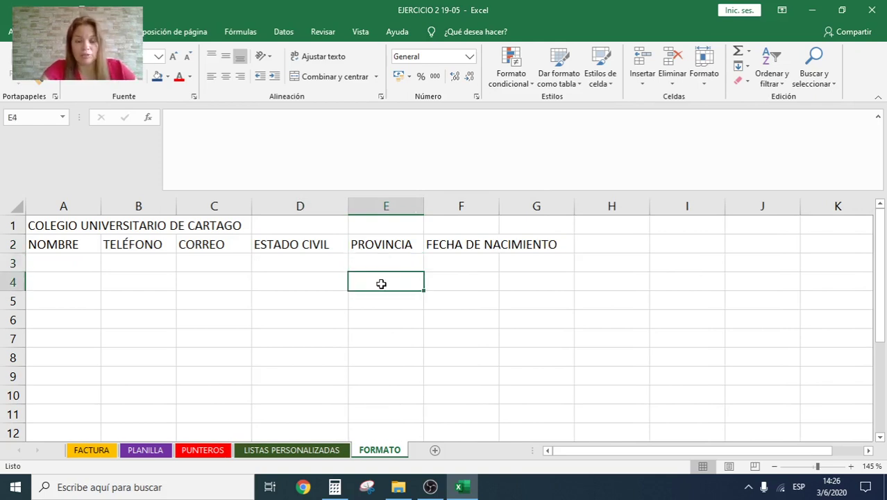
{"action": "left_click_drag", "start_coordinate": [423, 205], "coordinate": [452, 206]}
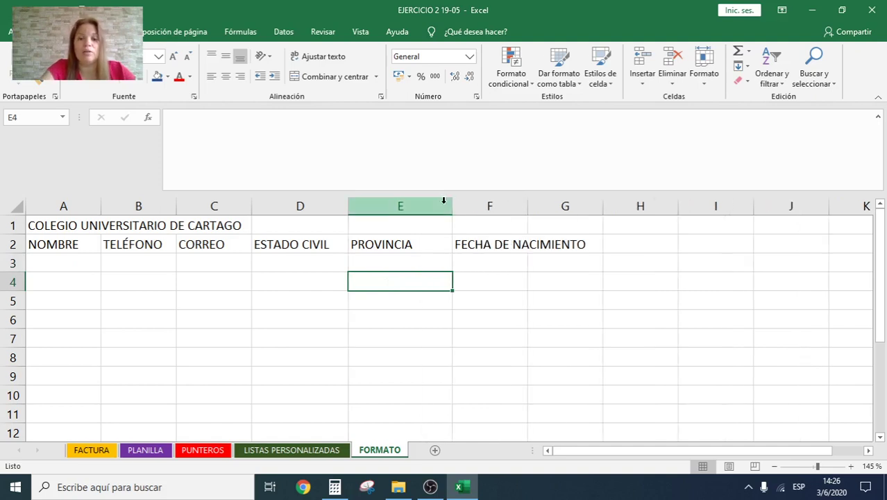
Step: Autofit column F to the FECHA DE NACIMIENTO header
{"action": "left_click", "coordinate": [500, 246]}
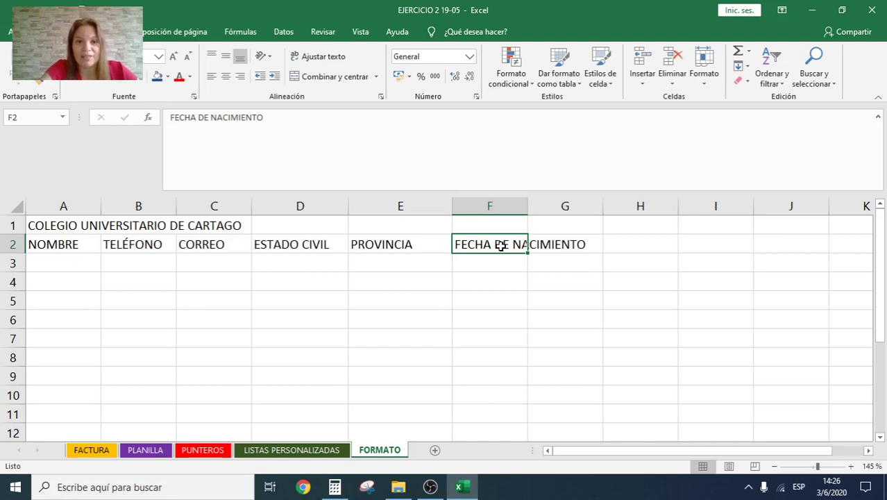
{"action": "left_click", "coordinate": [535, 238]}
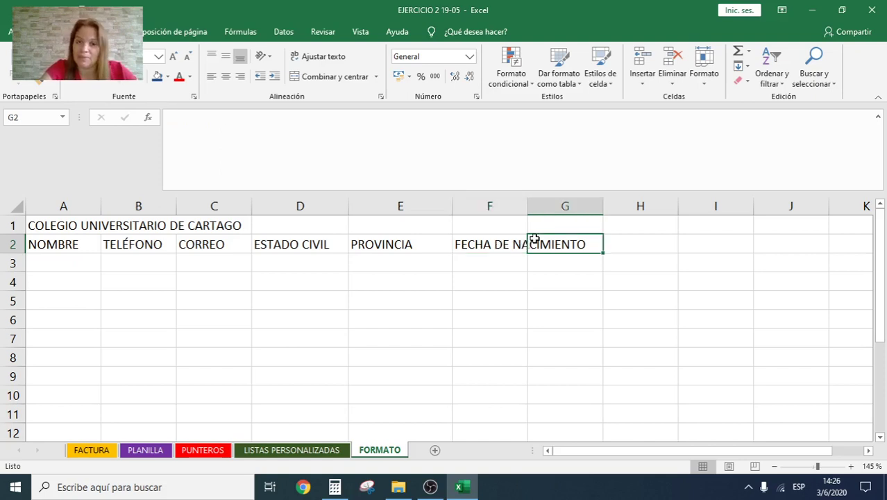
{"action": "left_click", "coordinate": [491, 247]}
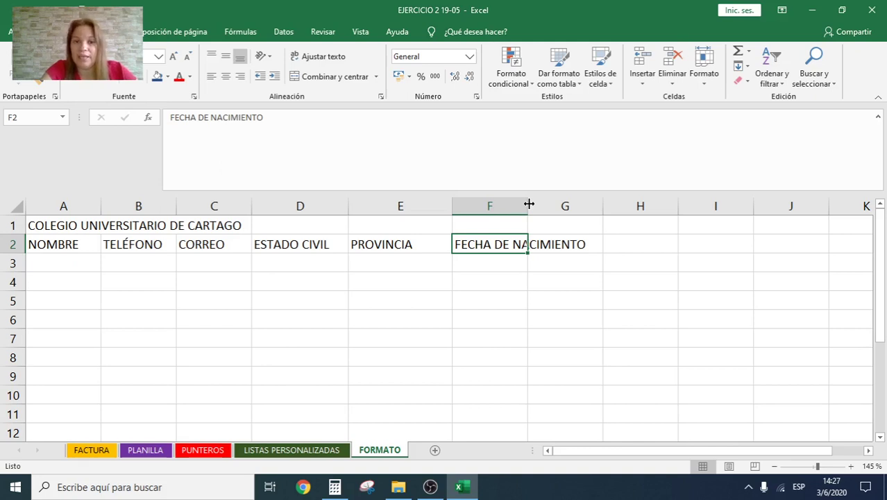
{"action": "double_click", "coordinate": [528, 202]}
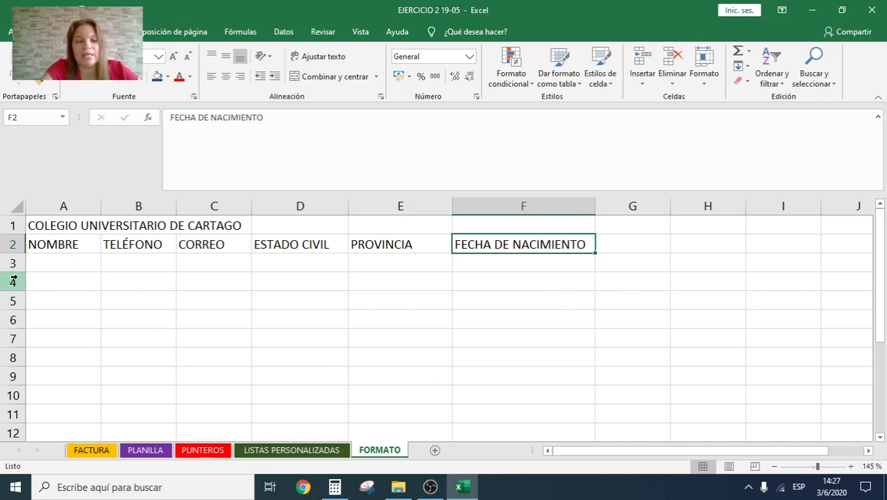
Step: Select a few empty cells in rows 3–5, then bring up the File backstage page
{"action": "left_click_drag", "start_coordinate": [62, 261], "coordinate": [167, 261]}
{"action": "left_click_drag", "start_coordinate": [36, 276], "coordinate": [158, 279]}
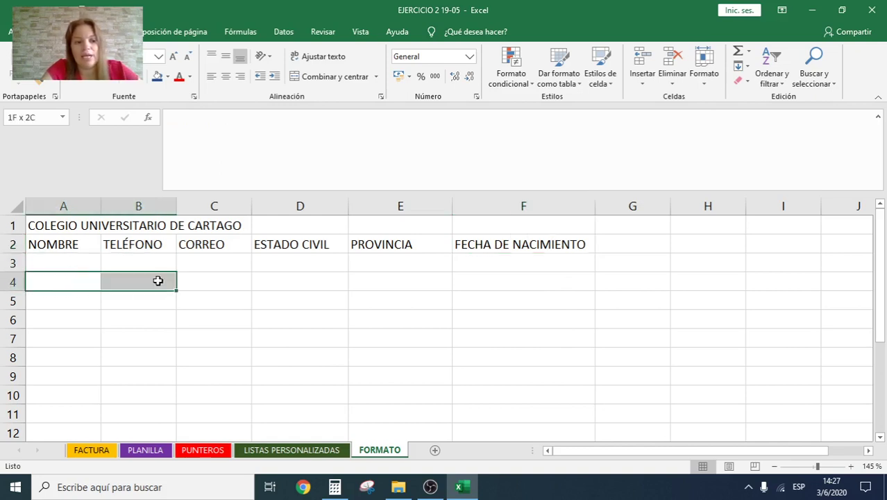
{"action": "left_click_drag", "start_coordinate": [55, 306], "coordinate": [145, 302]}
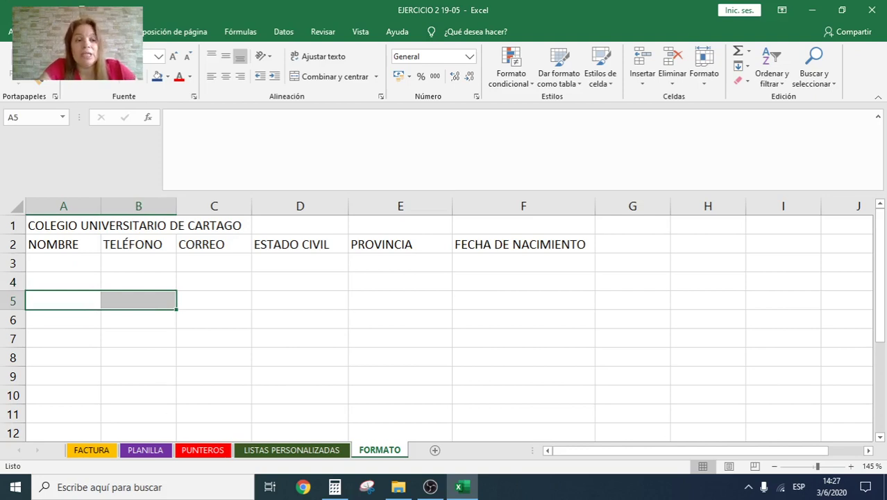
{"action": "left_click", "coordinate": [9, 32]}
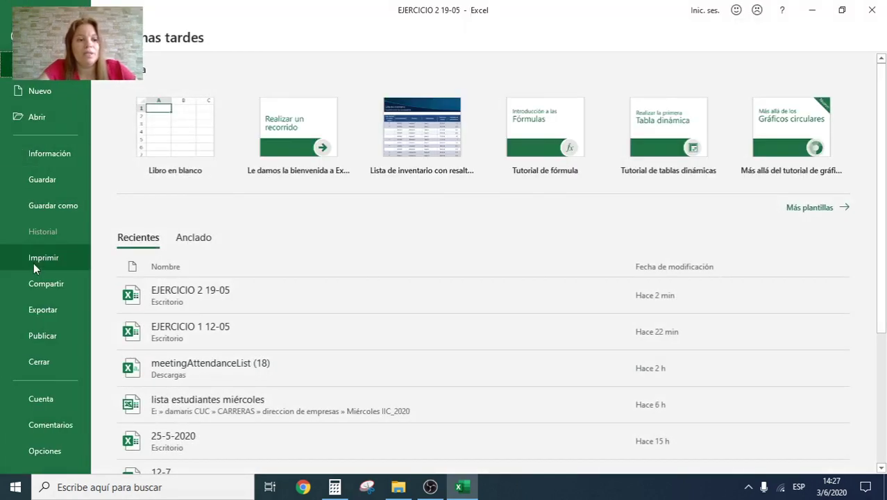
Step: Preview the FORMATO sheet on the Imprimir page at full-page zoom, then return to the sheet
{"action": "left_click", "coordinate": [38, 262]}
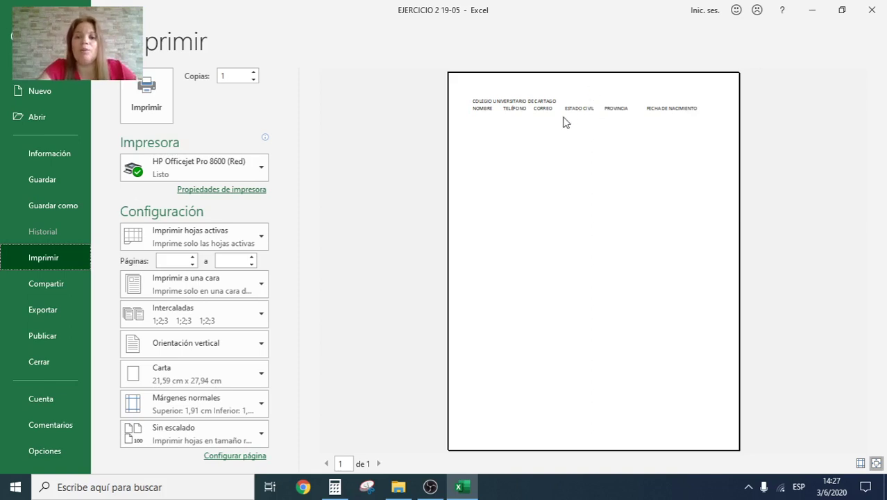
{"action": "left_click", "coordinate": [609, 179]}
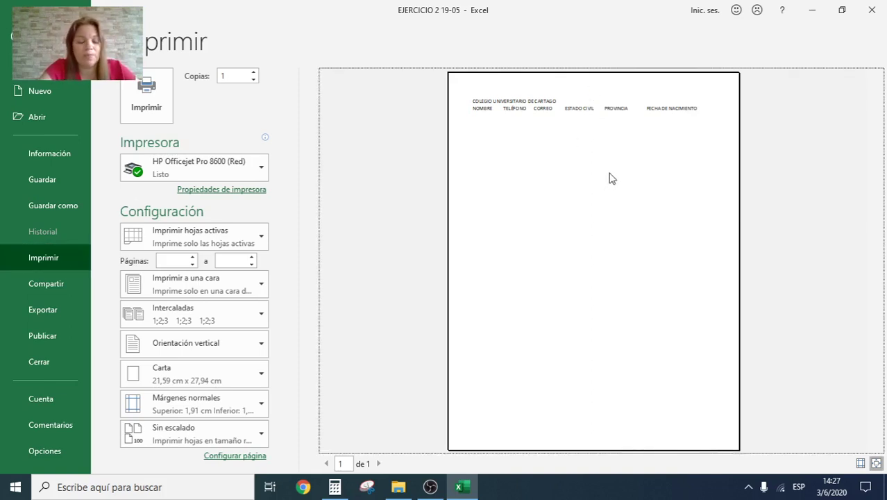
{"action": "left_click", "coordinate": [609, 178]}
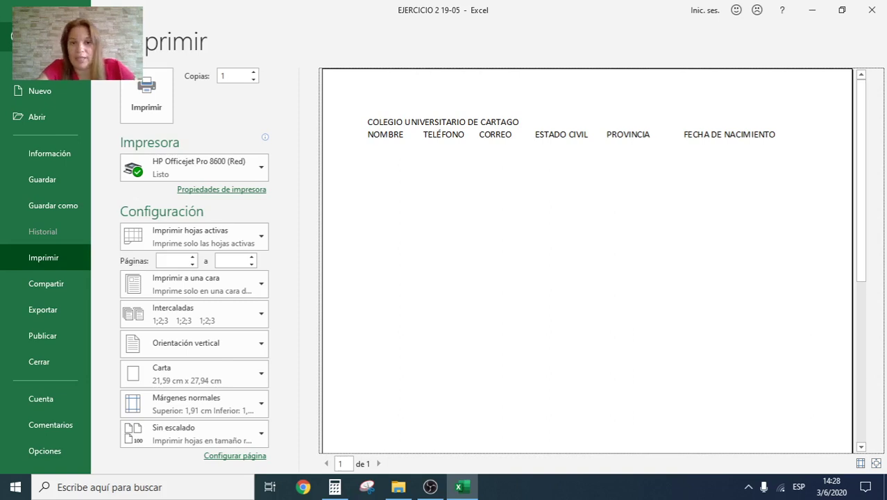
{"action": "left_click", "coordinate": [14, 35]}
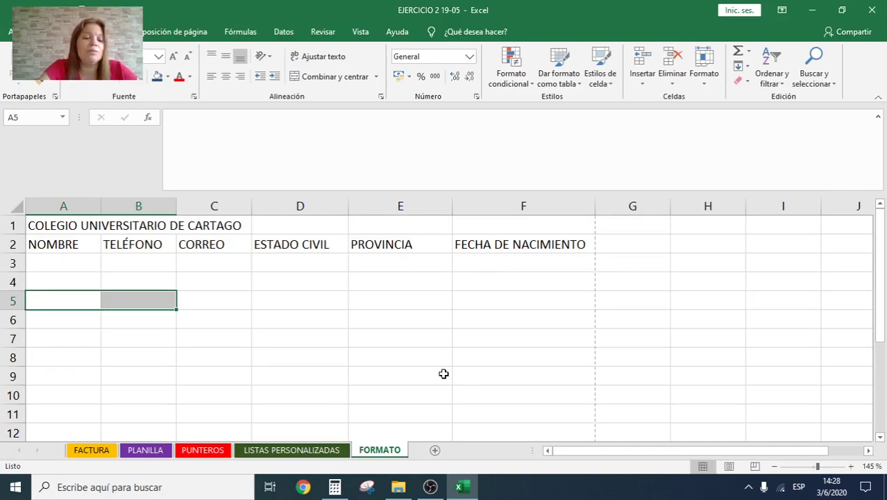
Step: Enter the person's full name in A3 and widen column A to fit it
{"action": "left_click", "coordinate": [443, 375]}
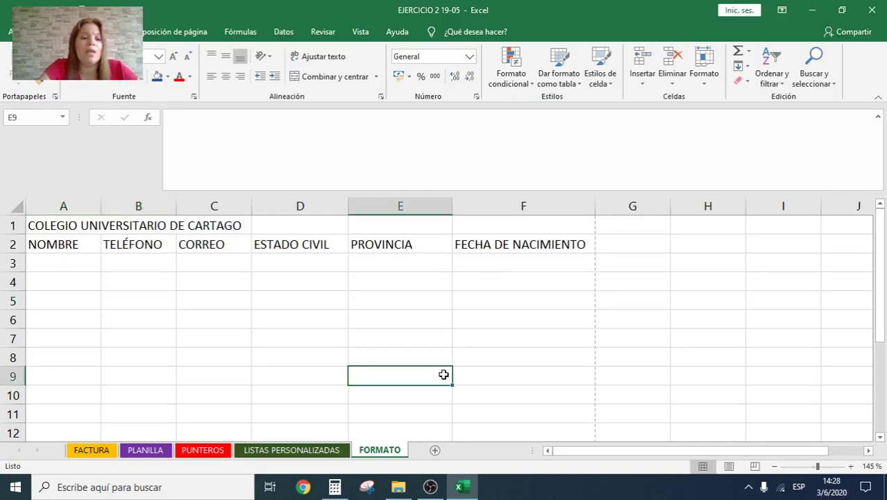
{"action": "left_click", "coordinate": [59, 262]}
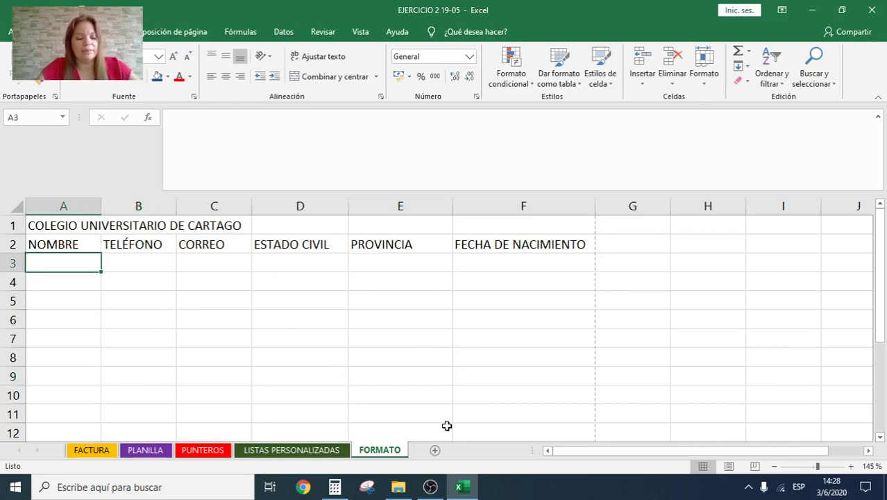
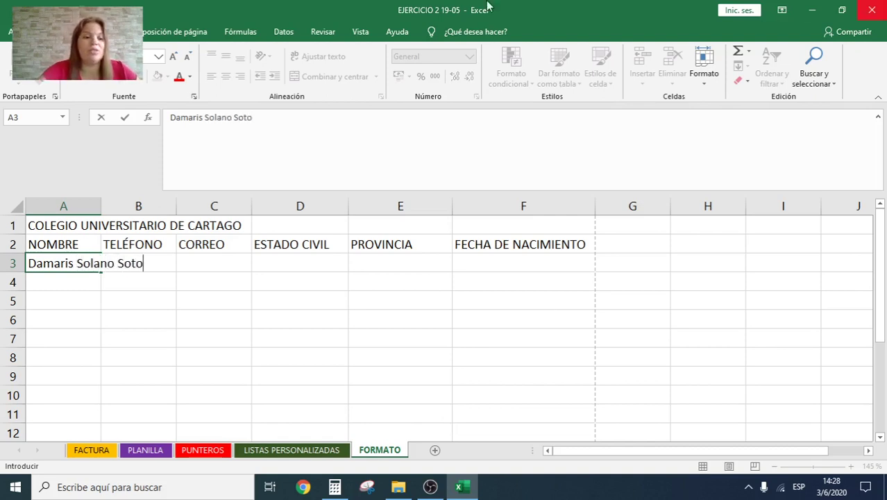
{"action": "left_click", "coordinate": [201, 307]}
{"action": "left_click", "coordinate": [73, 257]}
{"action": "left_click", "coordinate": [141, 256]}
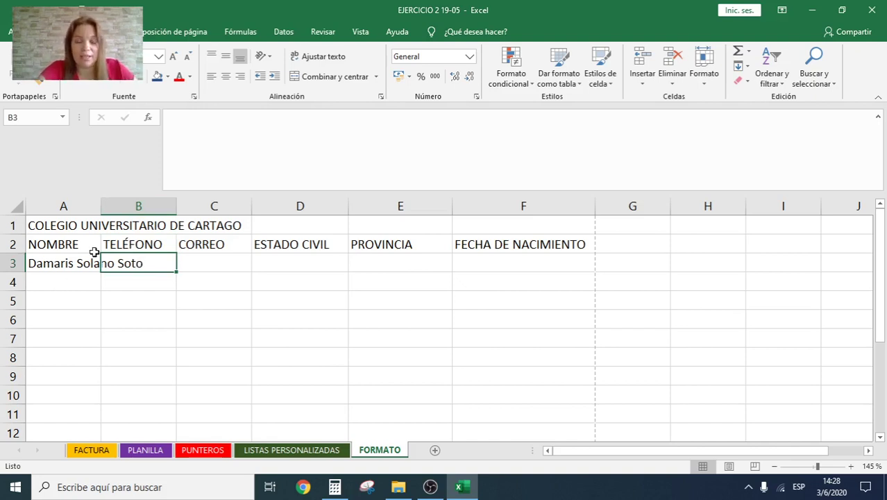
{"action": "left_click_drag", "start_coordinate": [101, 205], "coordinate": [161, 206]}
{"action": "left_click", "coordinate": [219, 337]}
{"action": "left_click", "coordinate": [202, 263]}
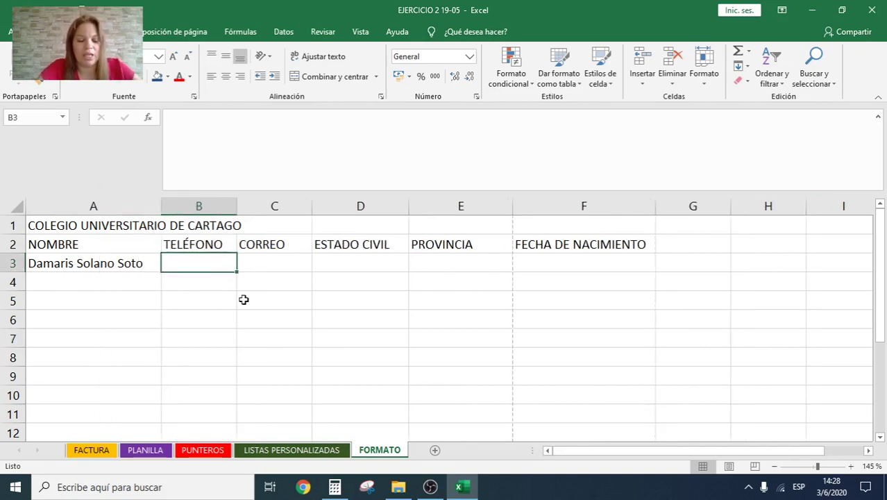
Step: Enter the phone number in B3 and the e-mail address in C3, widening column C
{"action": "type", "text": "223456"}
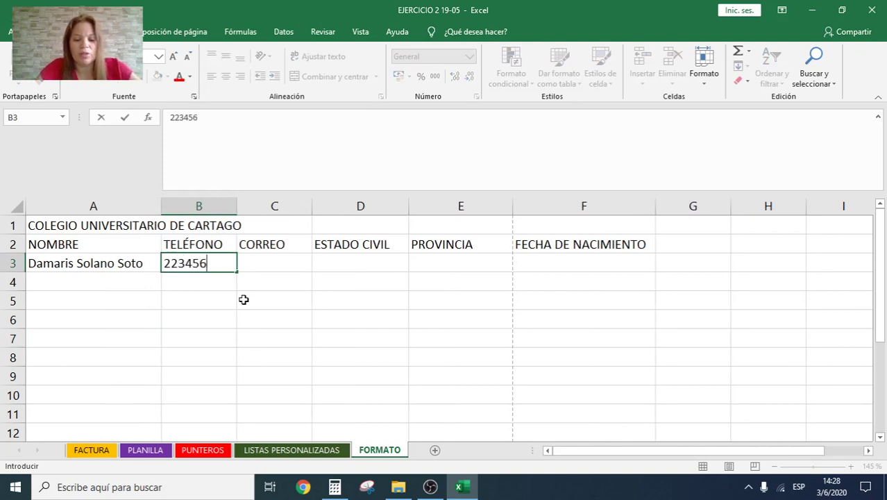
{"action": "type", "text": "79"}
{"action": "key", "text": "Return"}
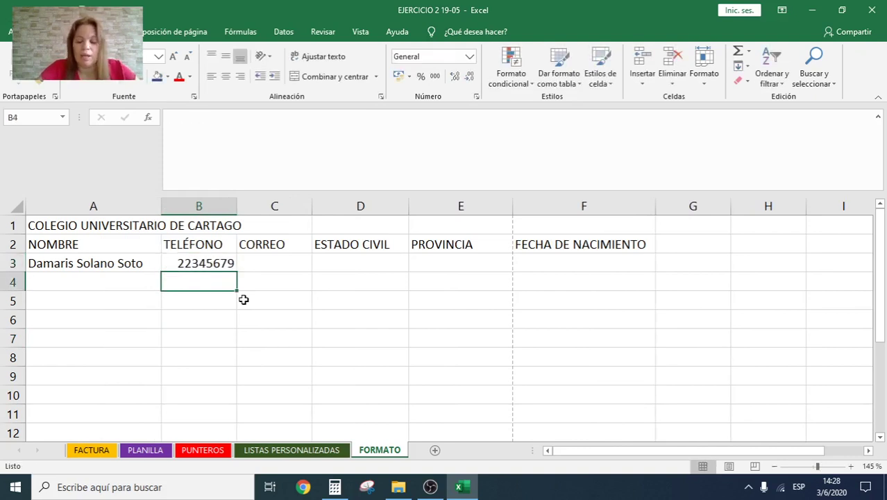
{"action": "key", "text": "Up"}
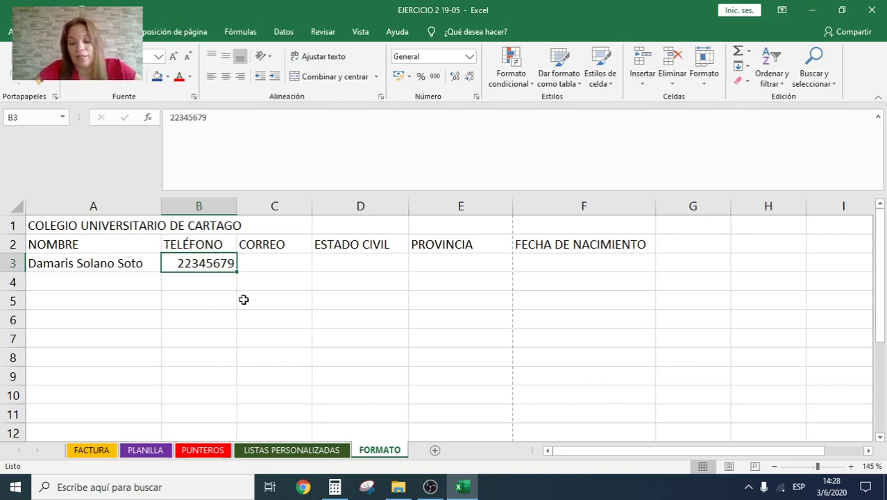
{"action": "key", "text": "Right"}
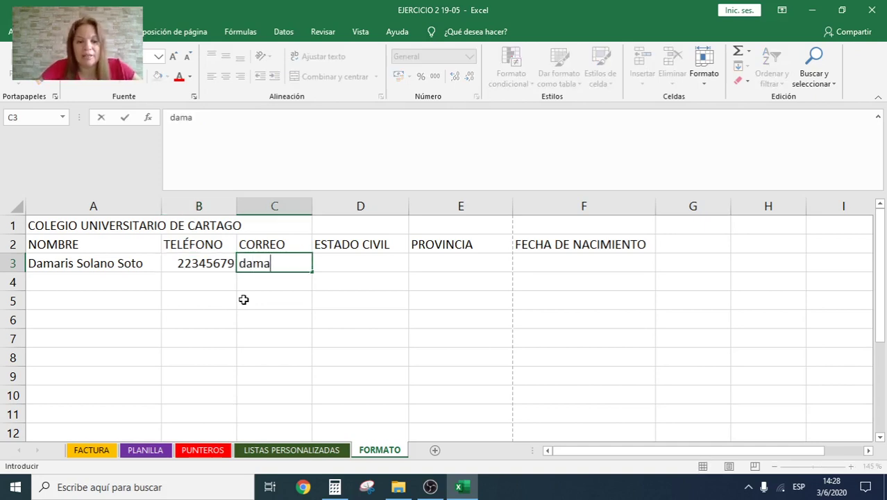
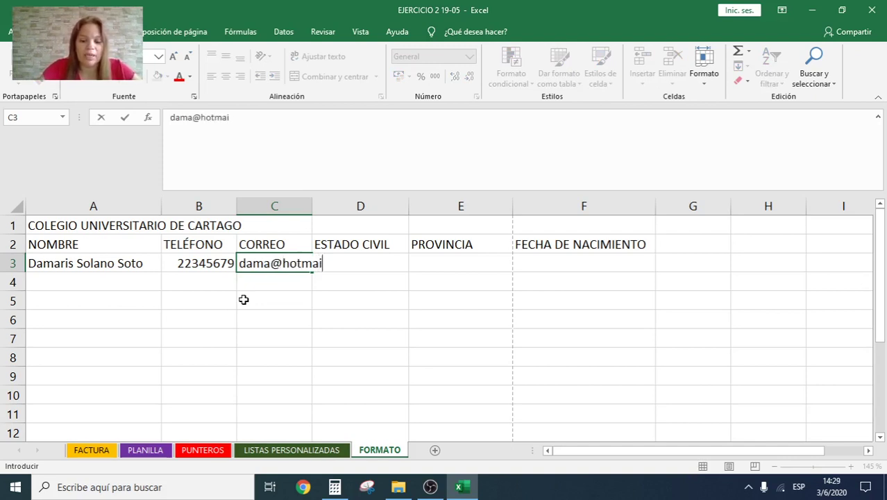
{"action": "key", "text": "Return"}
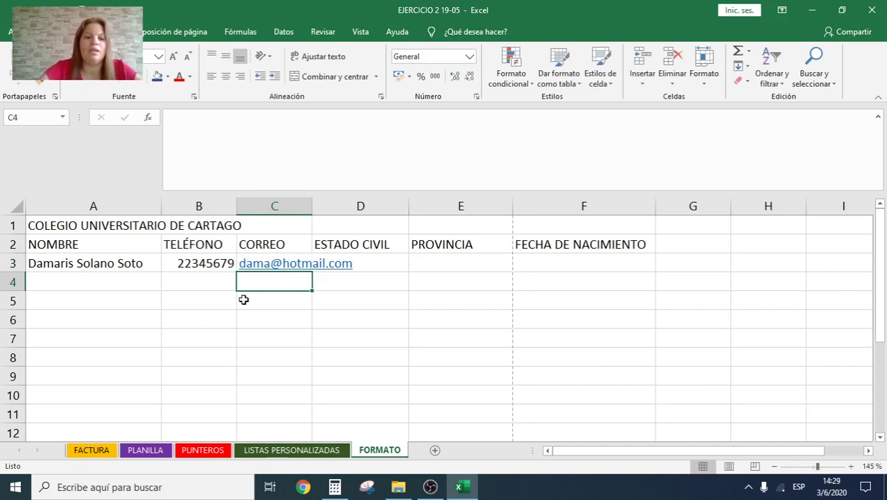
{"action": "left_click_drag", "start_coordinate": [312, 206], "coordinate": [376, 208]}
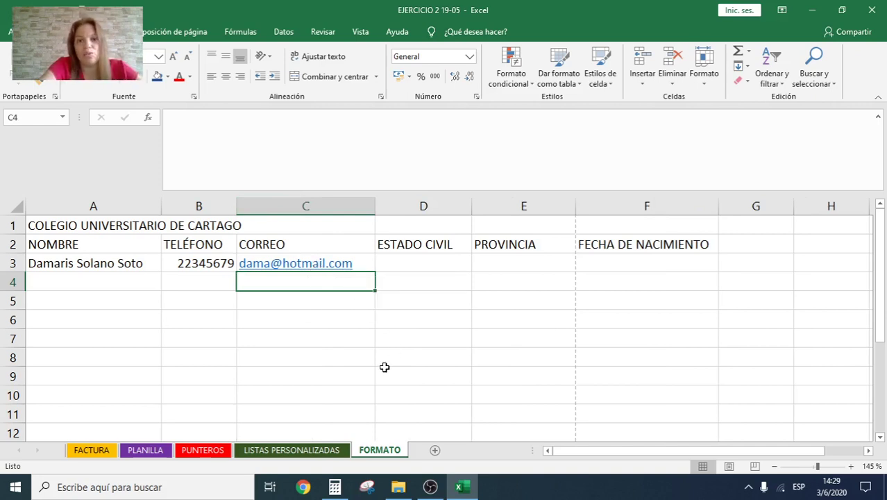
Step: Fill D3:F3 with marital status Soltero, province San José and the birth date
{"action": "left_click", "coordinate": [417, 254]}
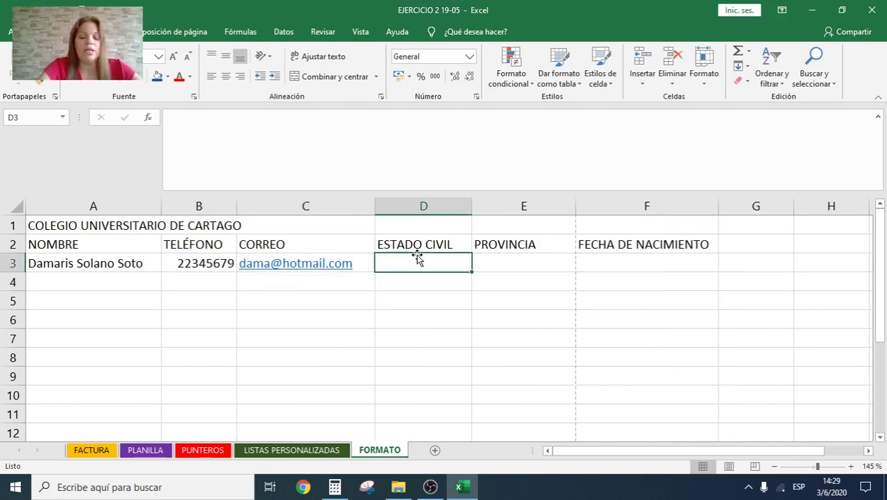
{"action": "type", "text": "Soltero"}
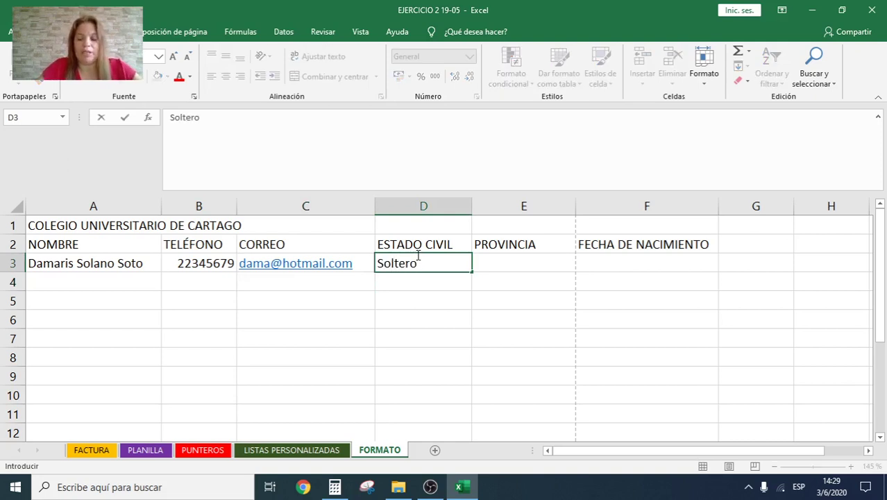
{"action": "key", "text": "Tab"}
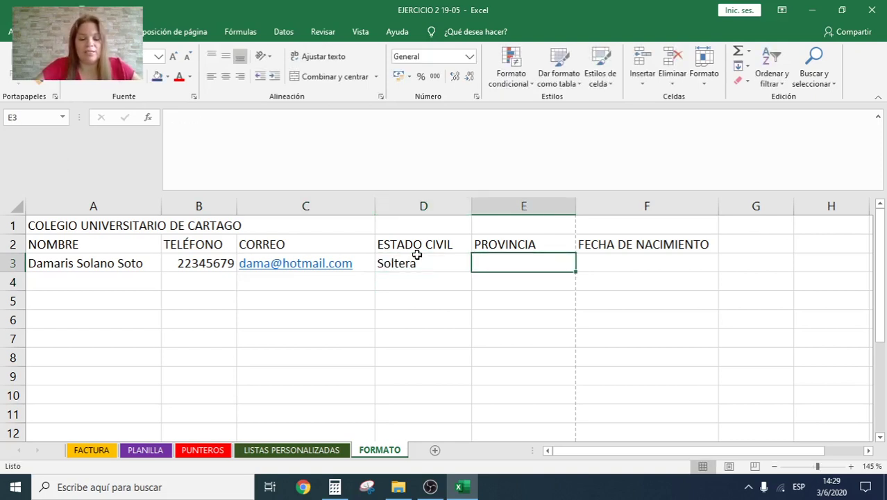
{"action": "type", "text": "San José"}
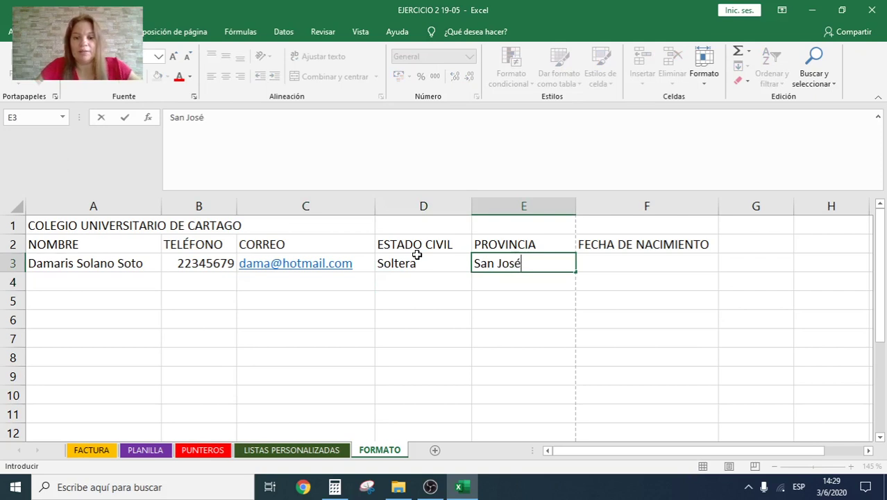
{"action": "key", "text": "Tab"}
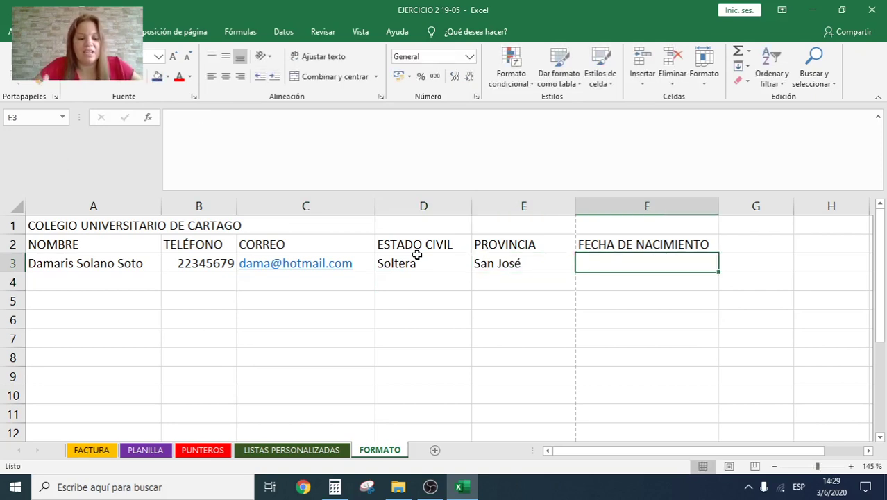
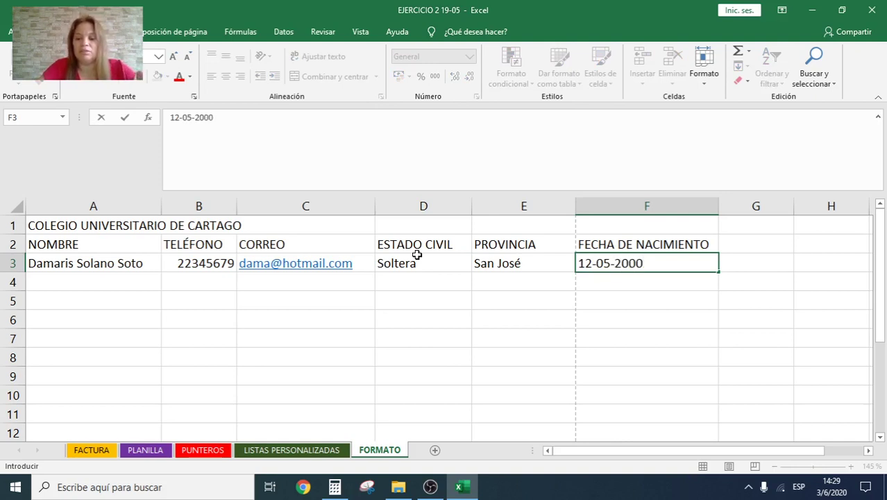
{"action": "key", "text": "Return"}
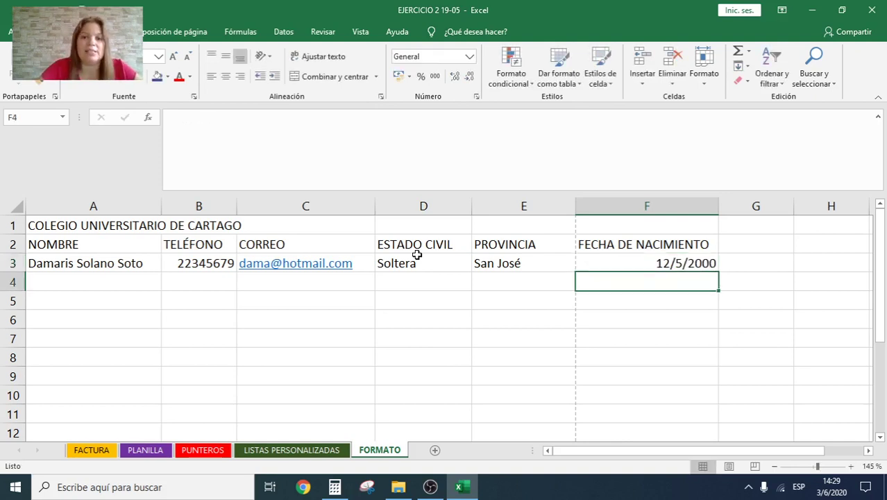
{"action": "left_click", "coordinate": [689, 267]}
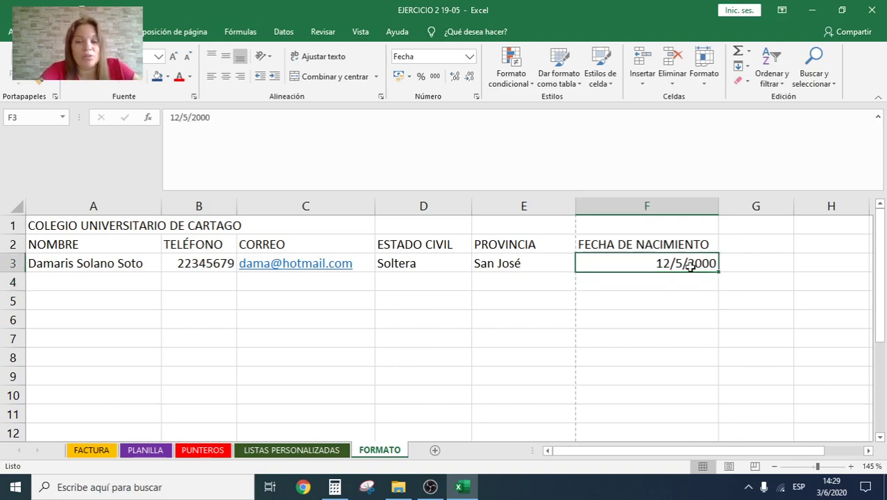
{"action": "left_click", "coordinate": [689, 319]}
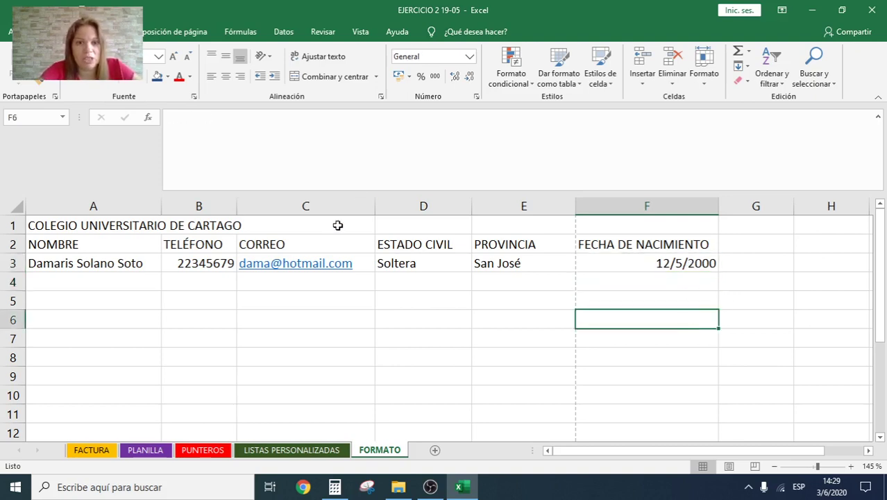
{"action": "left_click", "coordinate": [384, 341]}
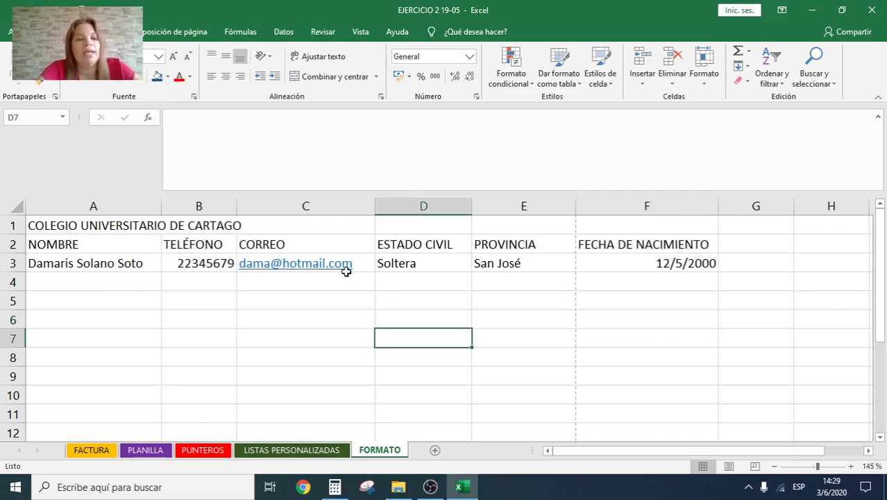
Step: Overwrite the A1 title with DATOS PERSONALES
{"action": "left_click", "coordinate": [103, 231]}
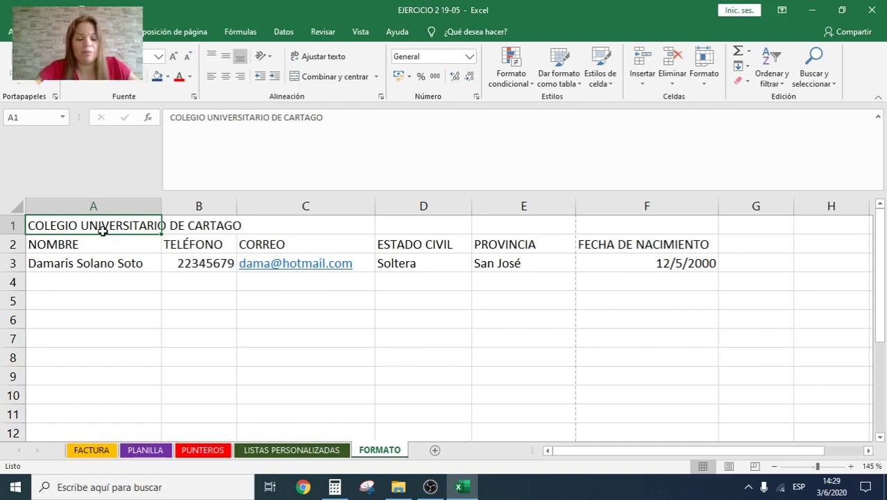
{"action": "type", "text": "datos"}
{"action": "key", "text": "BackSpace"}
{"action": "key", "text": "BackSpace"}
{"action": "key", "text": "BackSpace"}
{"action": "key", "text": "BackSpace"}
{"action": "key", "text": "BackSpace"}
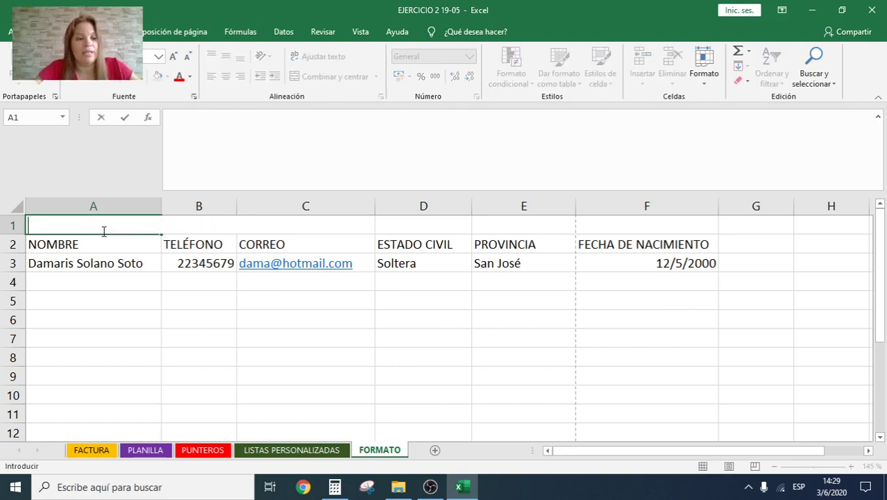
{"action": "type", "text": "DATOS PE"}
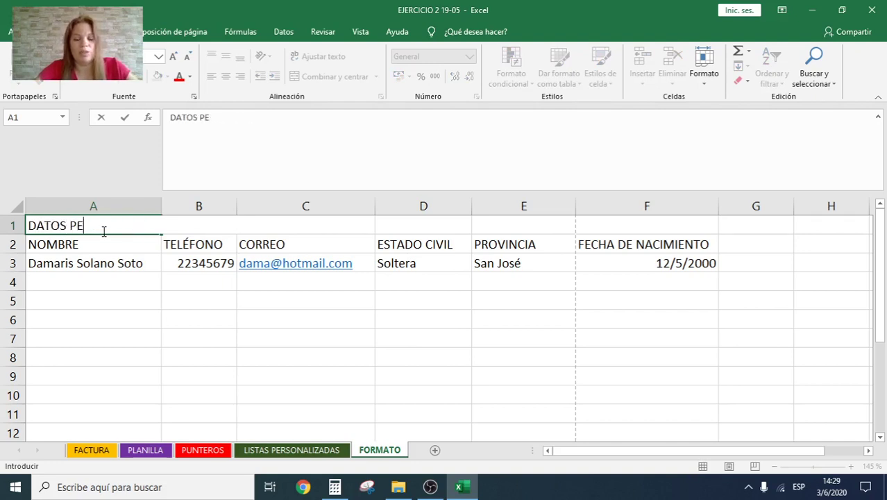
{"action": "type", "text": "RSP"}
{"action": "key", "text": "BackSpace"}
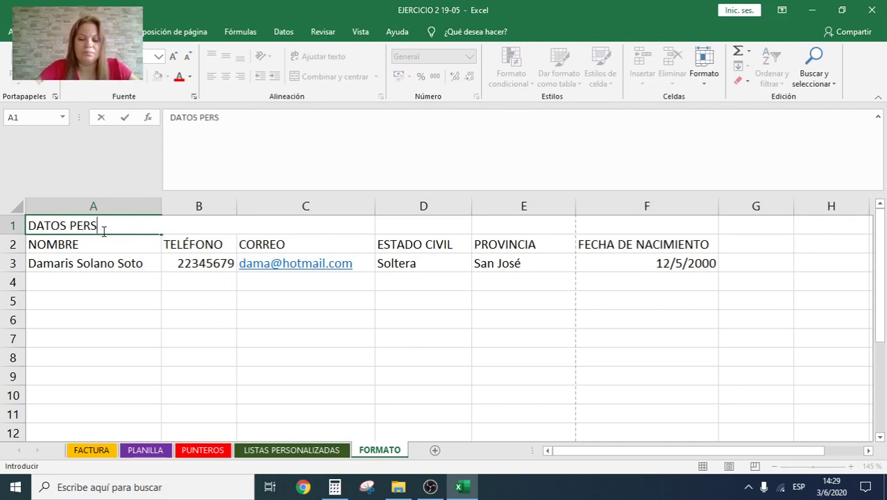
{"action": "type", "text": "ONALES"}
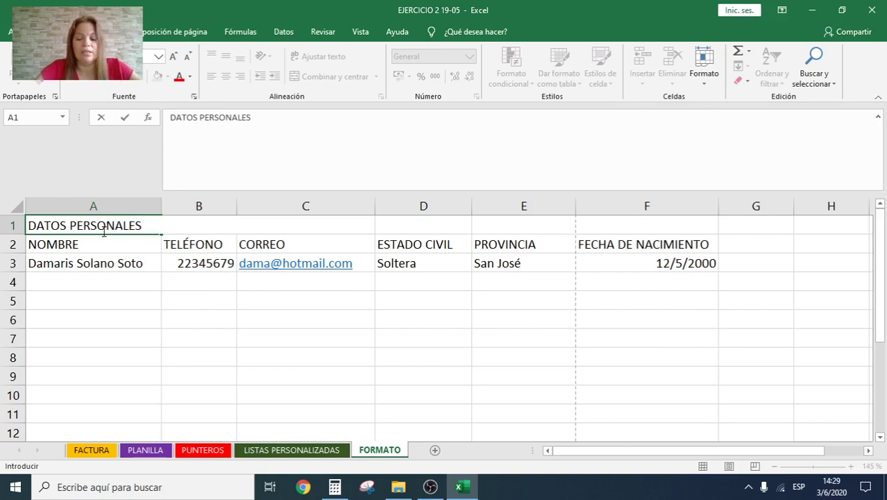
{"action": "key", "text": "Return"}
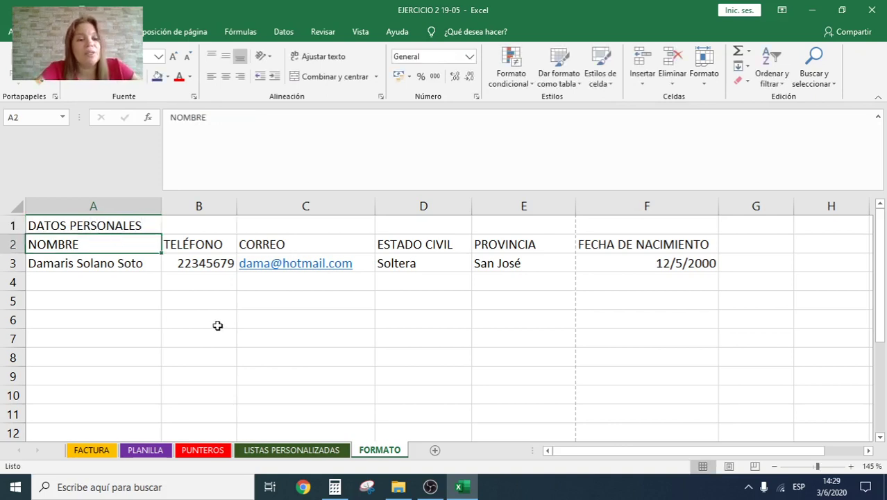
{"action": "left_click", "coordinate": [218, 326]}
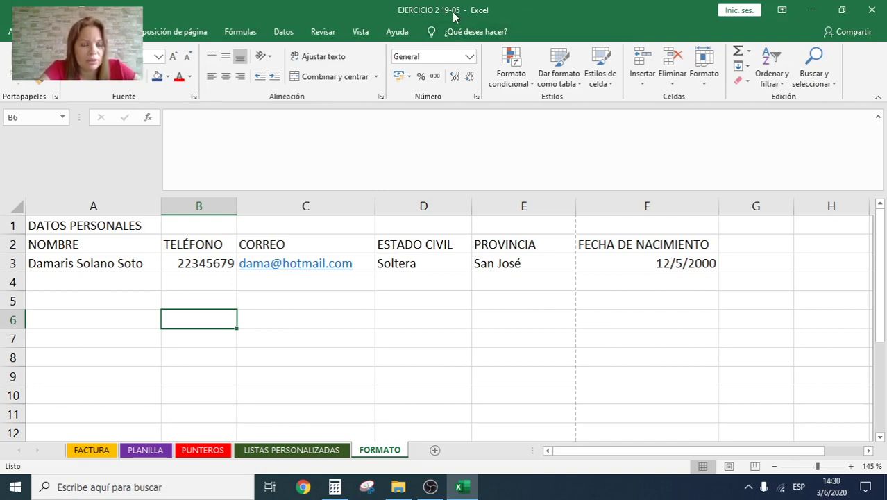
Step: Save the workbook to the Desktop as EJERCICIO 3 19-05
{"action": "left_click", "coordinate": [7, 31]}
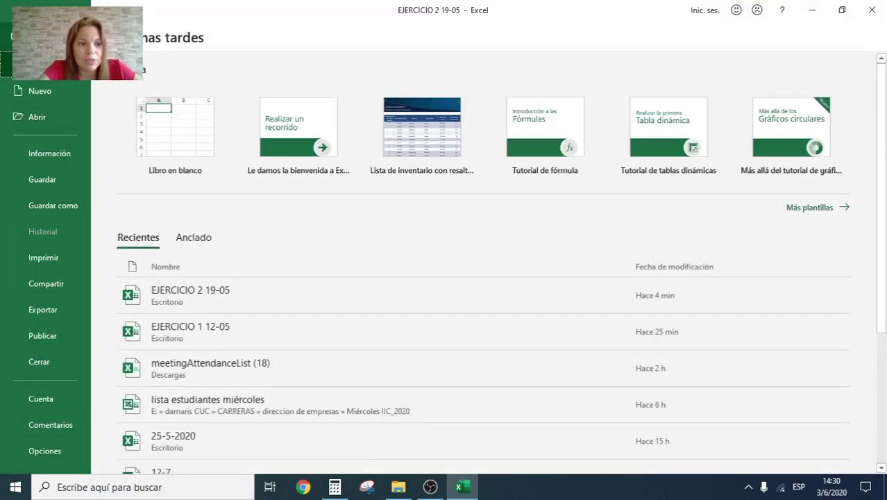
{"action": "left_click", "coordinate": [55, 202]}
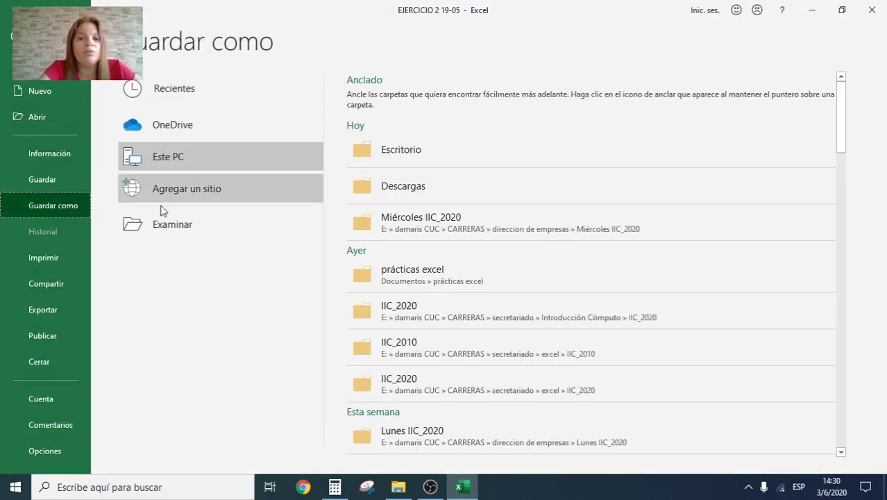
{"action": "left_click", "coordinate": [399, 154]}
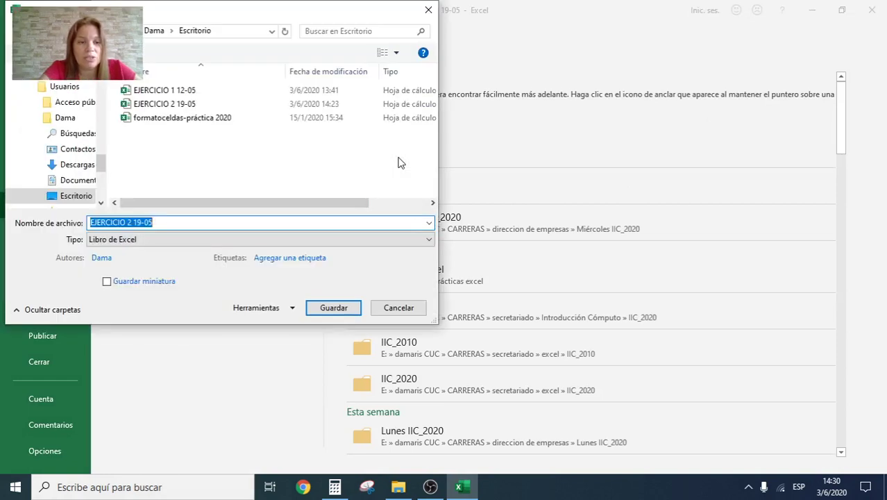
{"action": "left_click", "coordinate": [128, 222]}
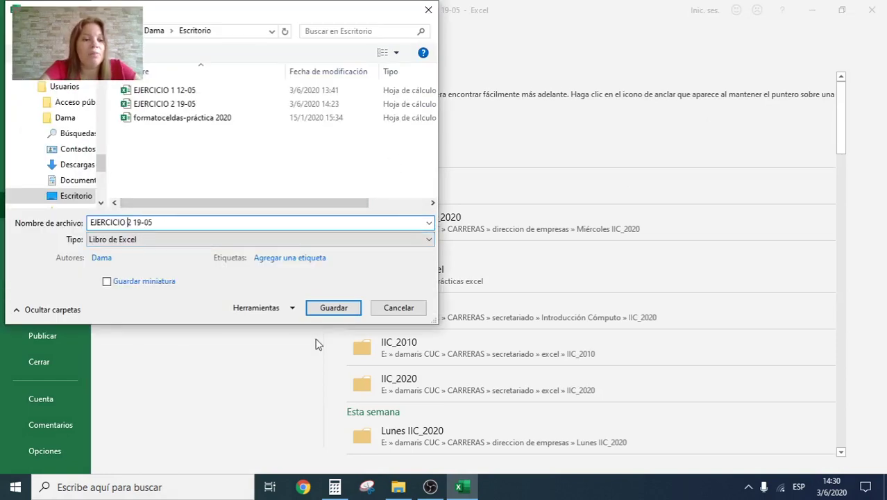
{"action": "key", "text": "Delete"}
{"action": "type", "text": "3"}
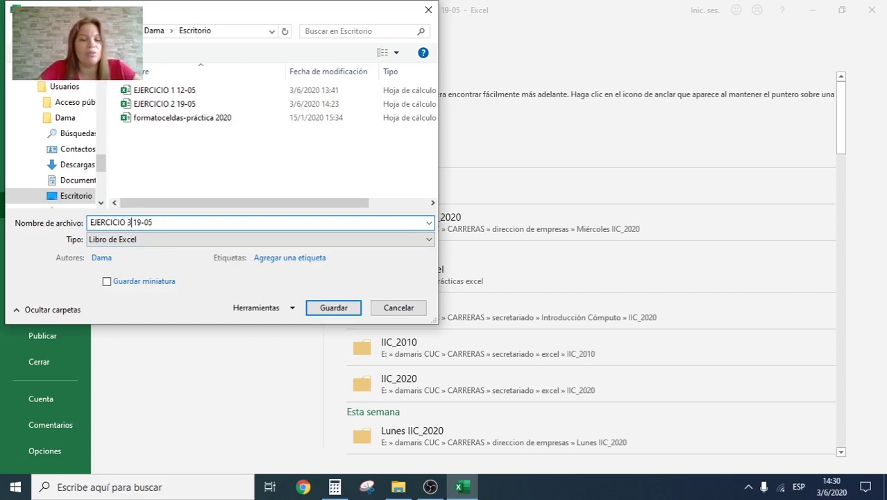
{"action": "key", "text": "Return"}
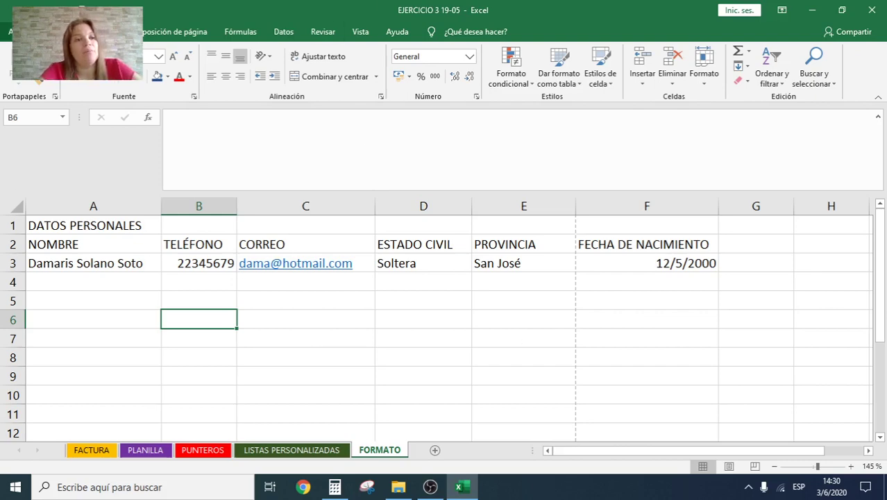
{"action": "left_click", "coordinate": [8, 31]}
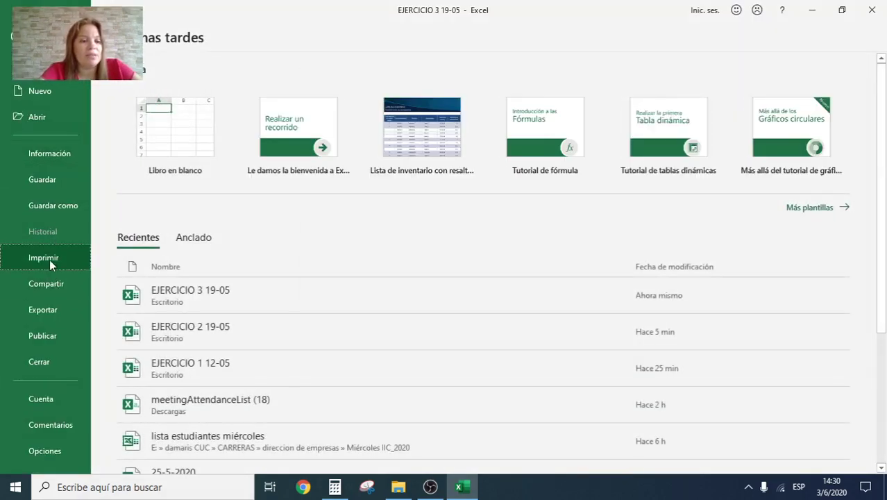
Step: Set the print orientation to Orientación horizontal (landscape), then return to the FORMATO sheet
{"action": "left_click", "coordinate": [49, 259]}
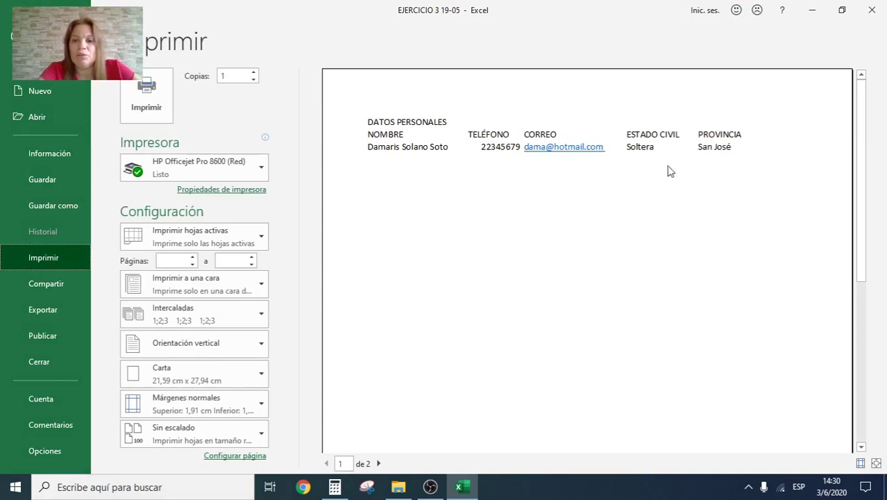
{"action": "scroll", "coordinate": [669, 198], "scroll_direction": "down", "scroll_amount": 1}
{"action": "scroll", "coordinate": [670, 201], "scroll_direction": "down", "scroll_amount": 1}
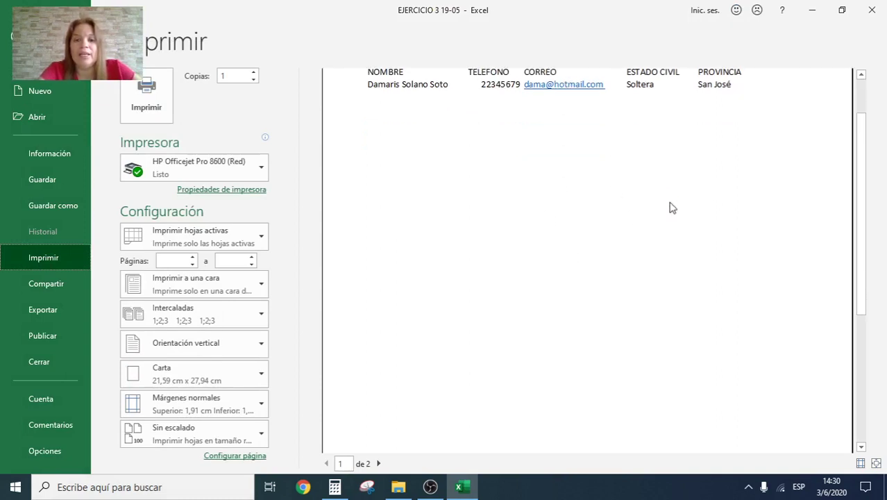
{"action": "scroll", "coordinate": [648, 222], "scroll_direction": "up", "scroll_amount": 2}
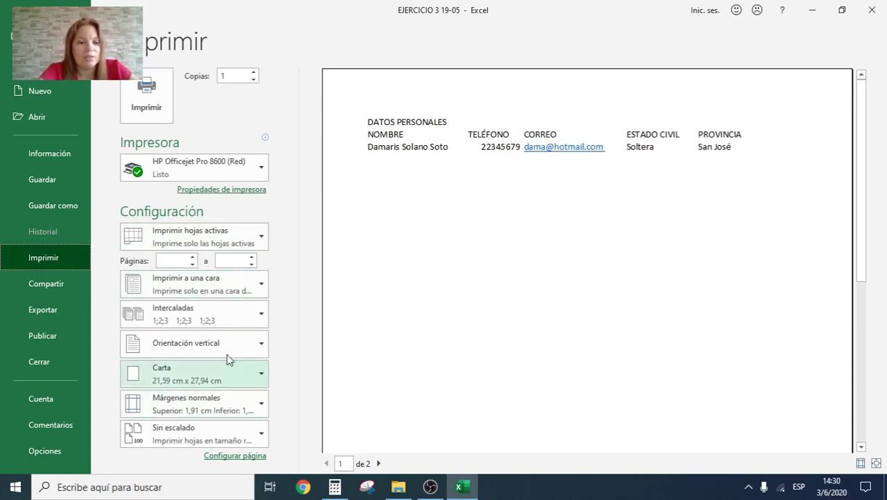
{"action": "left_click", "coordinate": [258, 344]}
{"action": "left_click", "coordinate": [211, 402]}
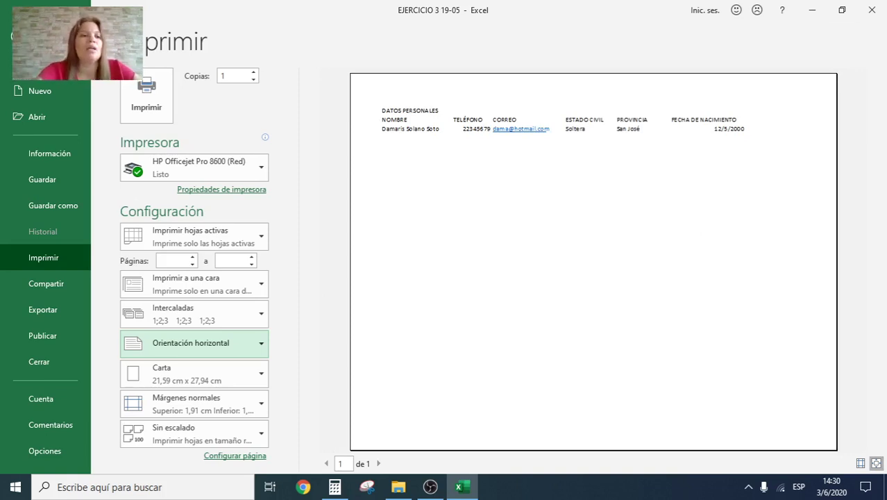
{"action": "left_click", "coordinate": [8, 36]}
{"action": "left_click", "coordinate": [505, 332]}
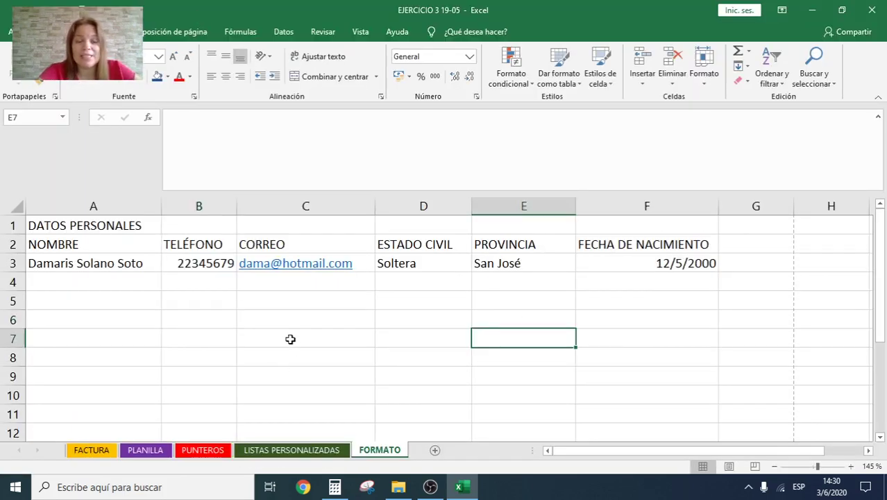
Step: Apply Combinar y centrar to A1:F1 so DATOS PERSONALES is centred over the table
{"action": "scroll", "coordinate": [290, 339], "scroll_direction": "up", "scroll_amount": 1}
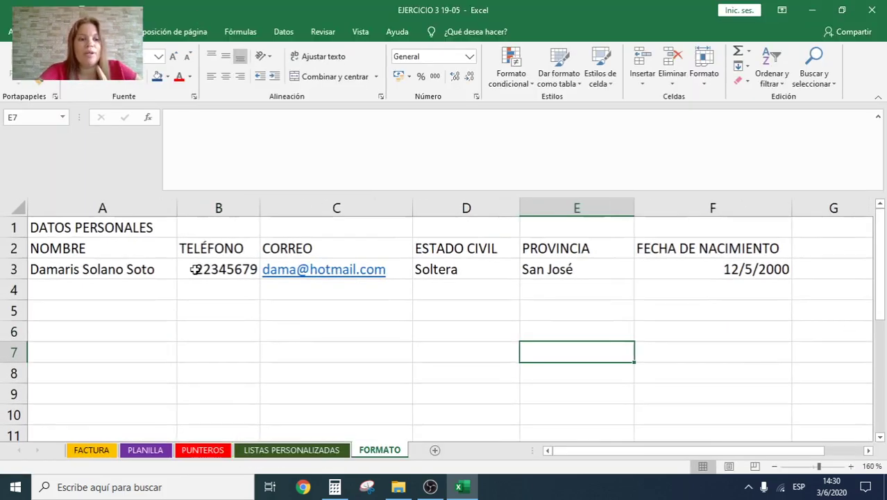
{"action": "left_click", "coordinate": [130, 225]}
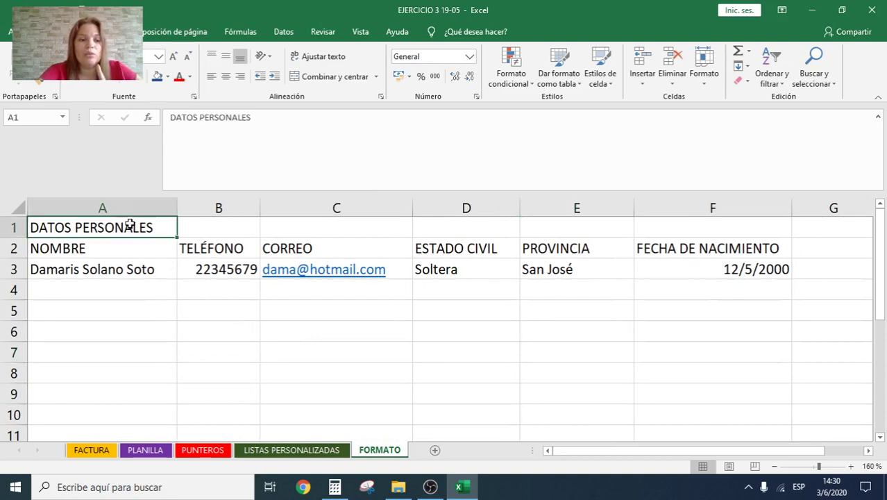
{"action": "left_click_drag", "start_coordinate": [130, 225], "coordinate": [760, 235]}
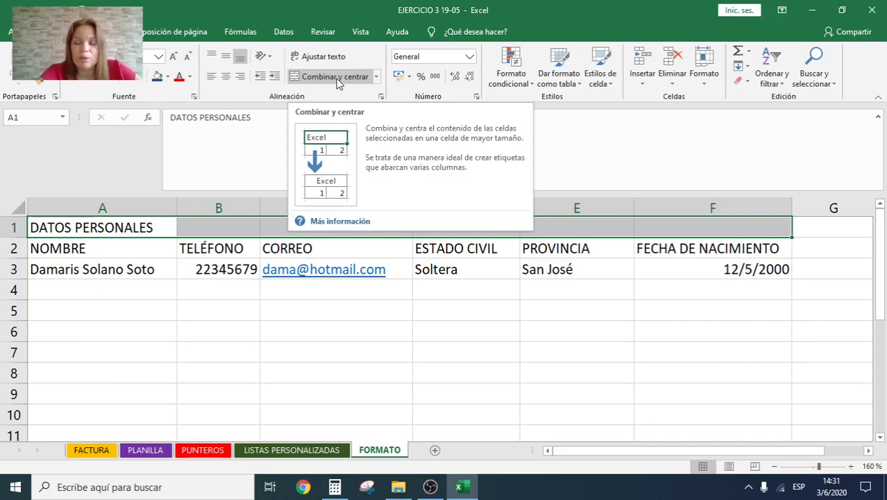
{"action": "left_click", "coordinate": [337, 78]}
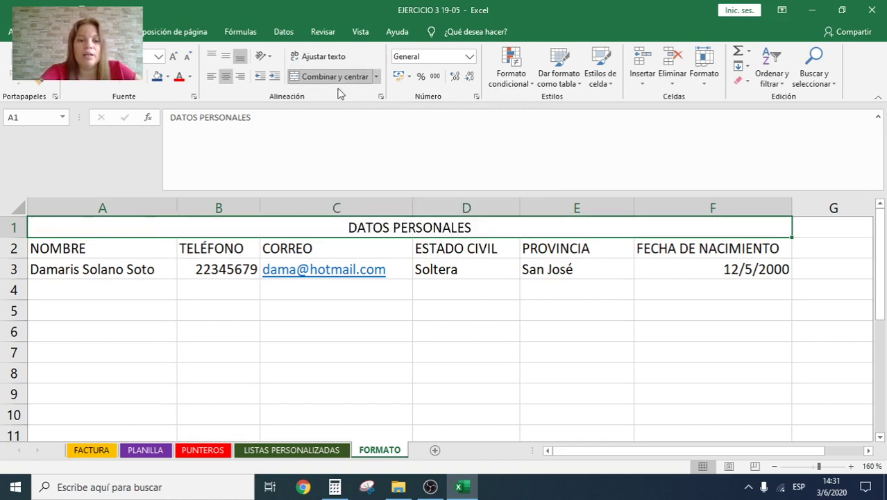
{"action": "left_click", "coordinate": [439, 366]}
{"action": "left_click", "coordinate": [403, 225]}
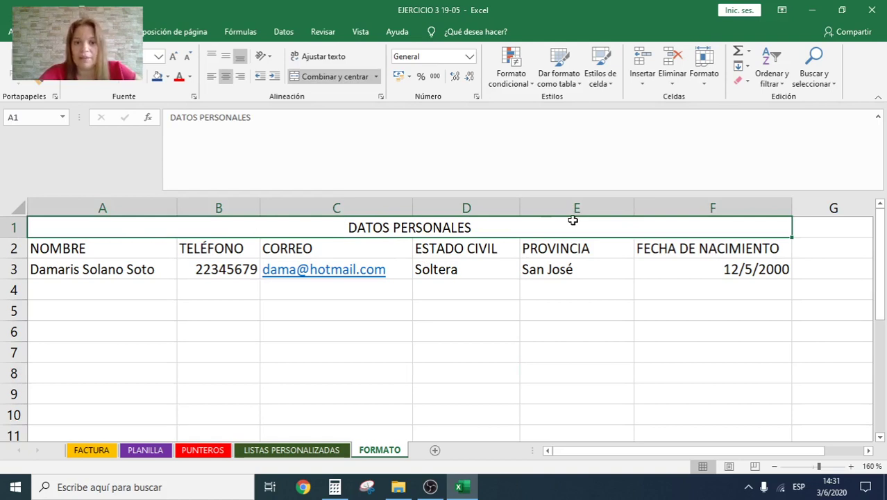
{"action": "left_click", "coordinate": [542, 343]}
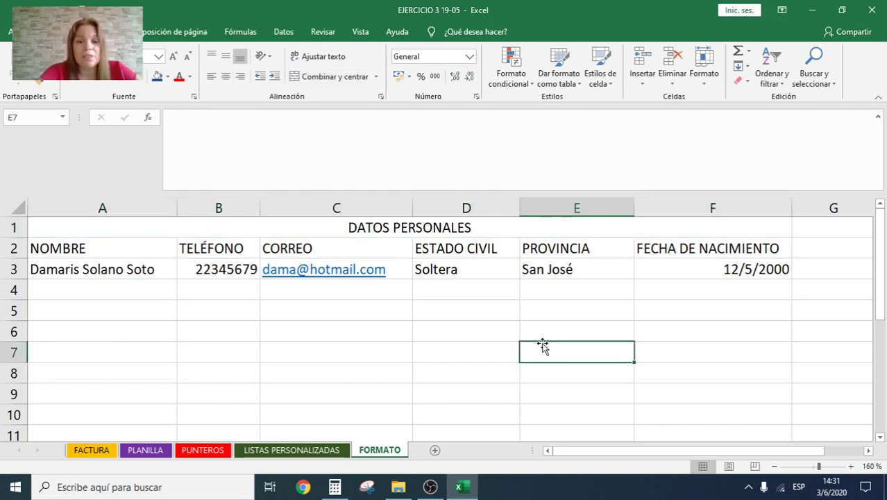
Step: Apply Todos los bordes to A1:F10, then view the result in the Imprimir preview
{"action": "left_click_drag", "start_coordinate": [420, 227], "coordinate": [443, 414]}
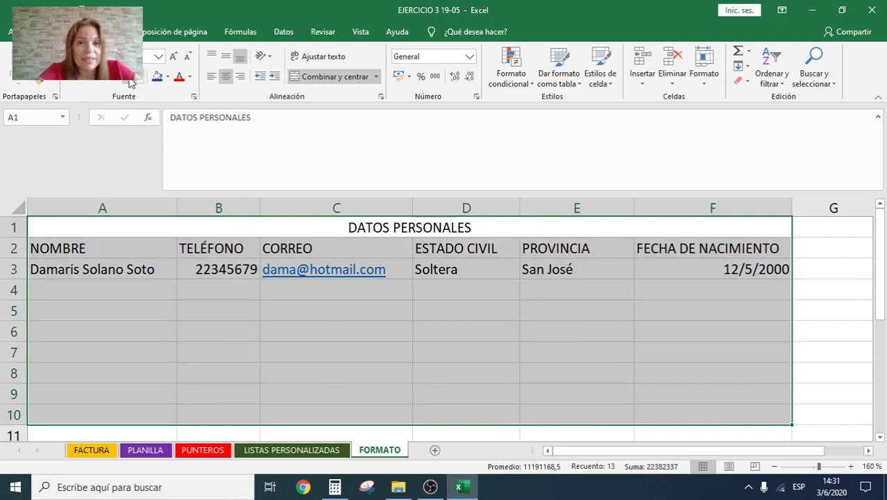
{"action": "left_click", "coordinate": [139, 77]}
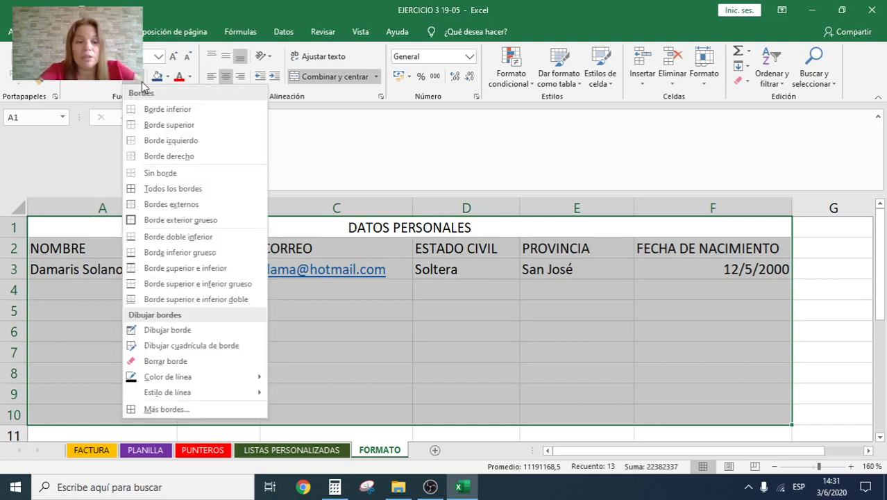
{"action": "left_click", "coordinate": [169, 188]}
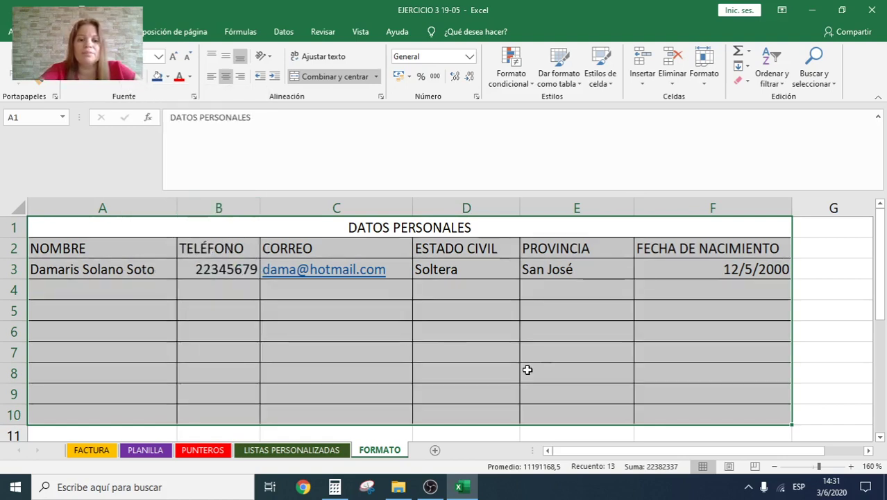
{"action": "left_click", "coordinate": [531, 367]}
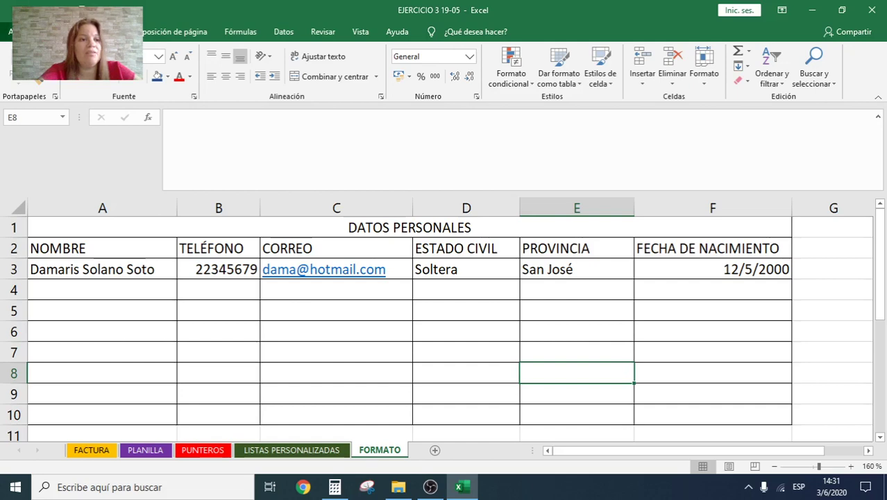
{"action": "left_click", "coordinate": [9, 31]}
{"action": "left_click", "coordinate": [43, 259]}
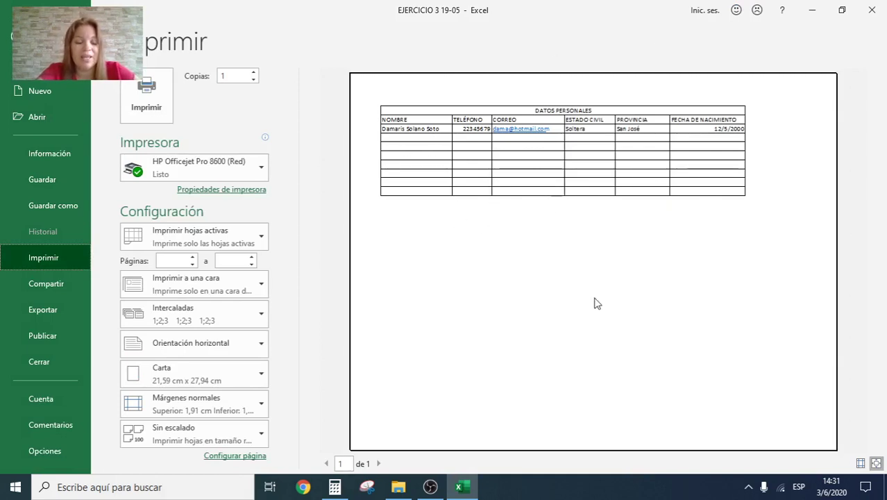
Step: Leave the Imprimir preview with Esc to return to the bordered FORMATO worksheet
{"action": "key", "text": "Escape"}
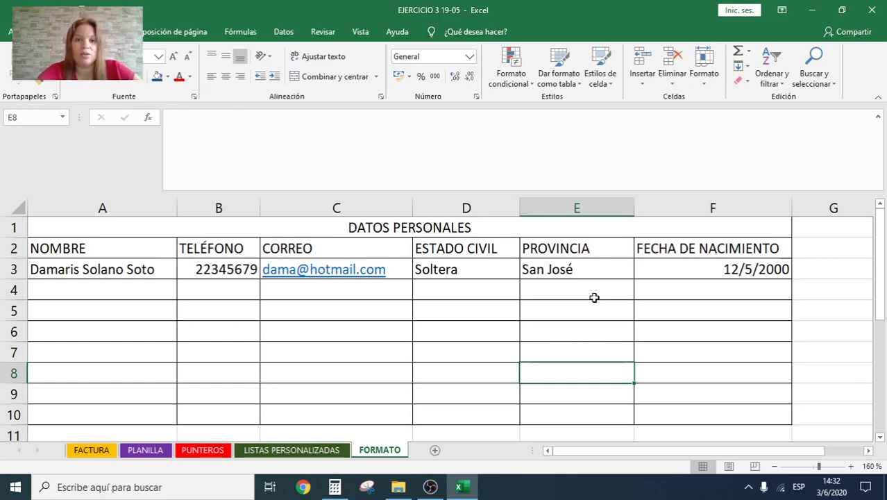
Step: Make the title and headers in A1:F2 bold, keeping their original font size
{"action": "left_click", "coordinate": [383, 226]}
{"action": "left_click_drag", "start_coordinate": [383, 226], "coordinate": [388, 247]}
{"action": "left_click", "coordinate": [398, 317]}
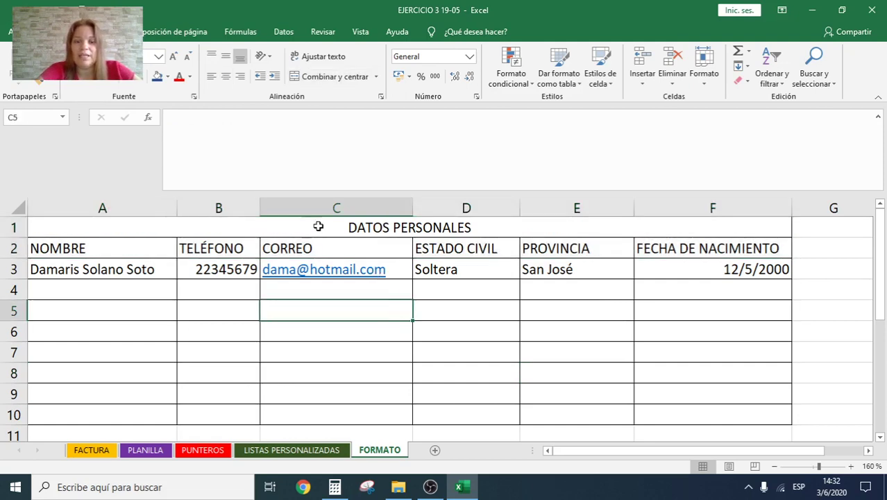
{"action": "left_click_drag", "start_coordinate": [316, 226], "coordinate": [323, 242]}
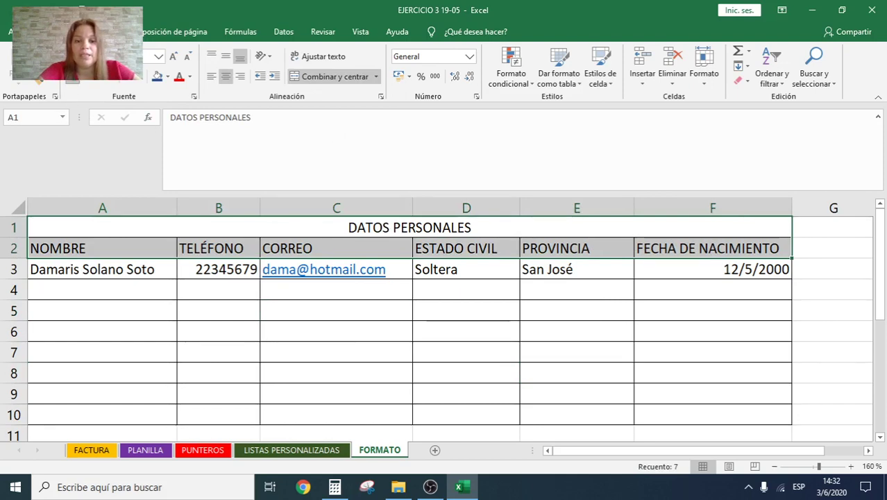
{"action": "key", "text": "ctrl+n"}
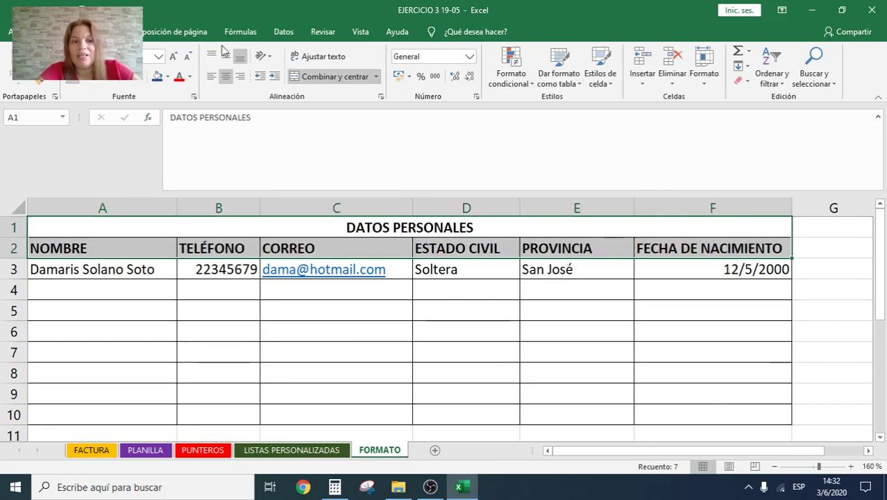
{"action": "left_click", "coordinate": [174, 58]}
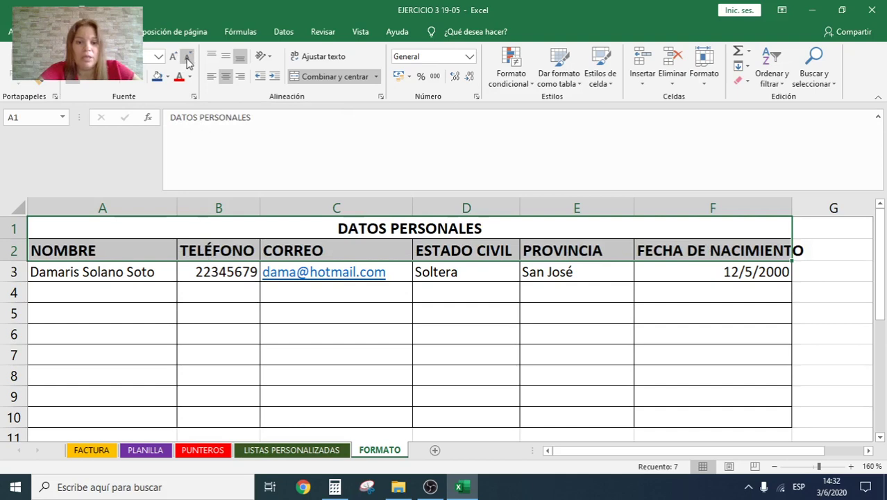
{"action": "left_click", "coordinate": [188, 59]}
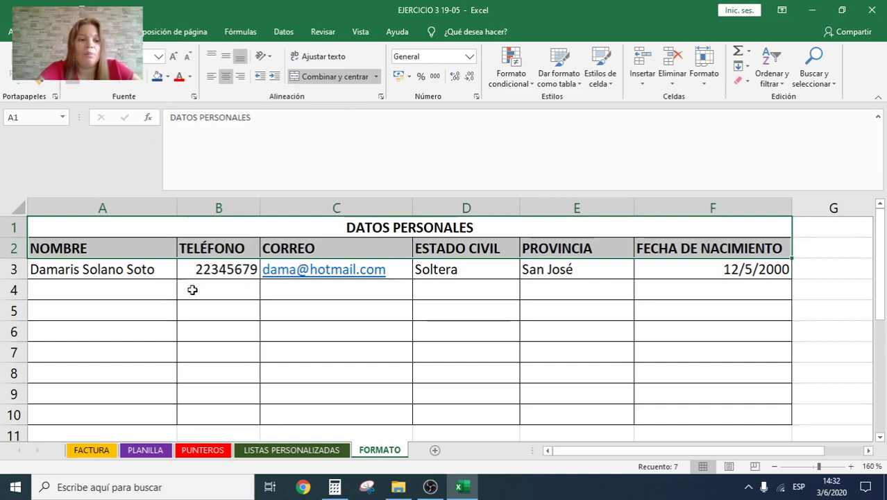
Step: Centre the A1:F2 title and headers both vertically and horizontally
{"action": "left_click", "coordinate": [225, 59]}
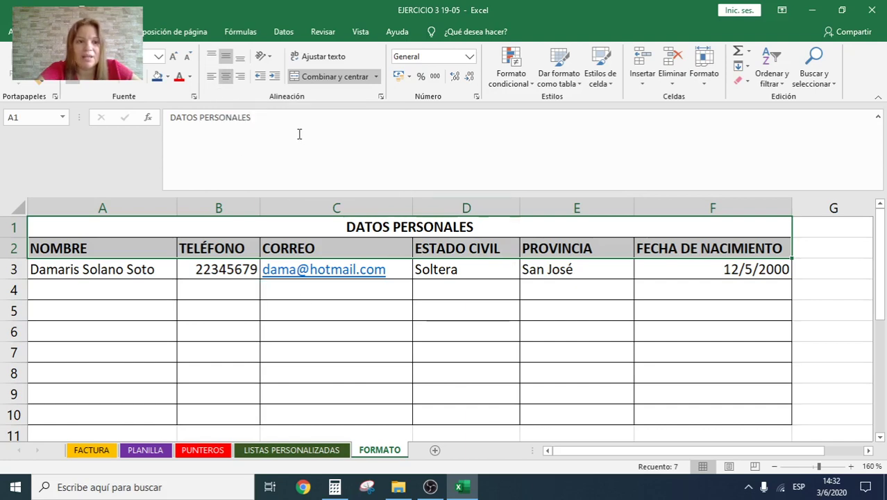
{"action": "left_click", "coordinate": [226, 78]}
{"action": "left_click", "coordinate": [227, 79]}
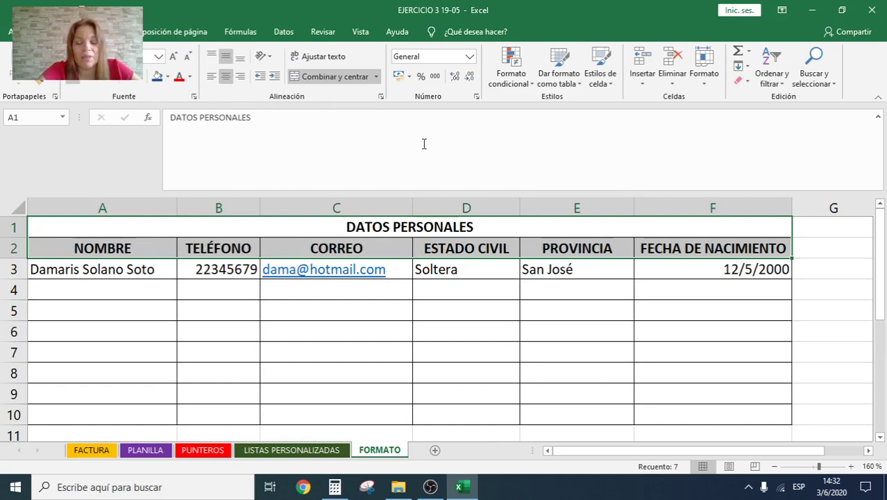
{"action": "left_click", "coordinate": [452, 352]}
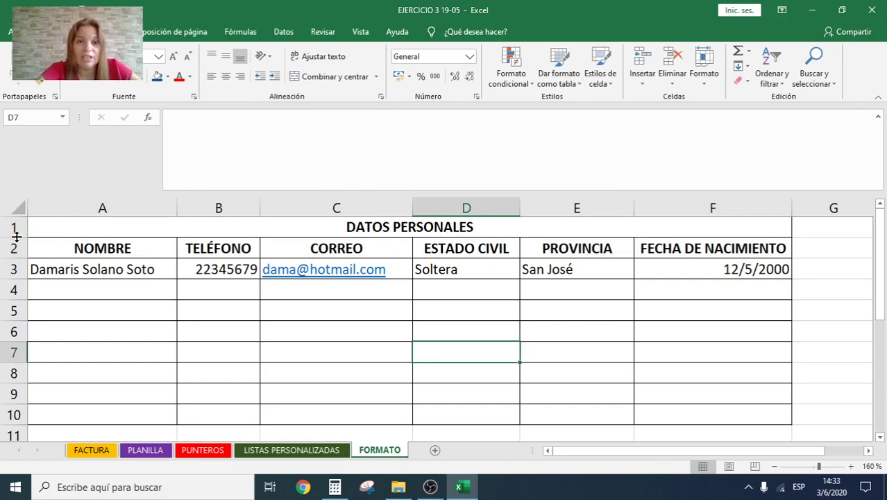
Step: Drag the borders of row 1 and row 2 down to make both rows taller
{"action": "left_click_drag", "start_coordinate": [16, 237], "coordinate": [19, 261]}
{"action": "left_click", "coordinate": [154, 241]}
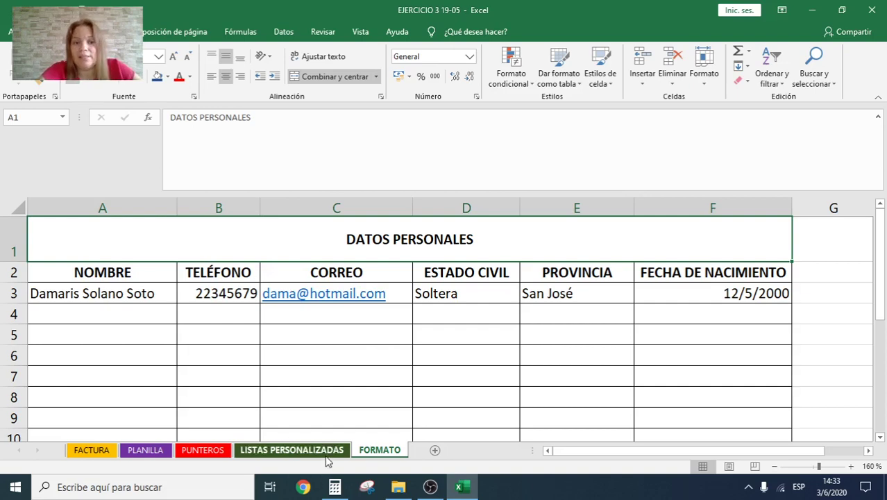
{"action": "left_click_drag", "start_coordinate": [17, 282], "coordinate": [21, 286]}
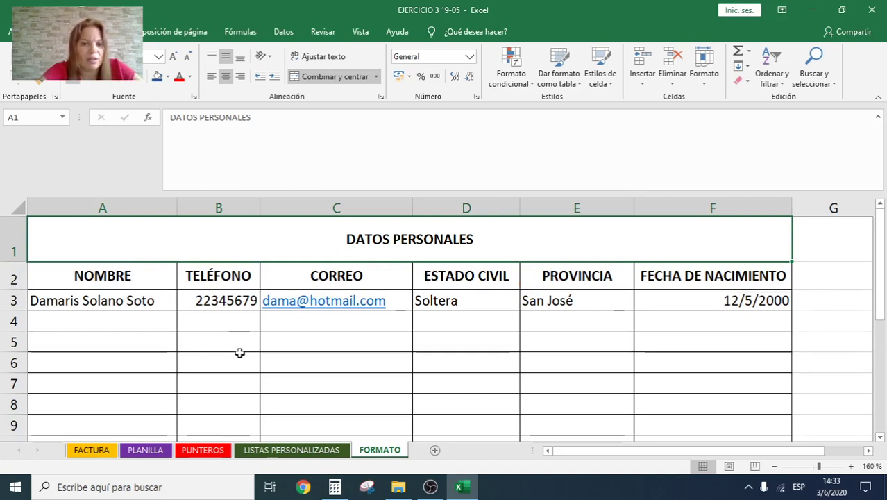
{"action": "left_click_drag", "start_coordinate": [337, 236], "coordinate": [332, 274]}
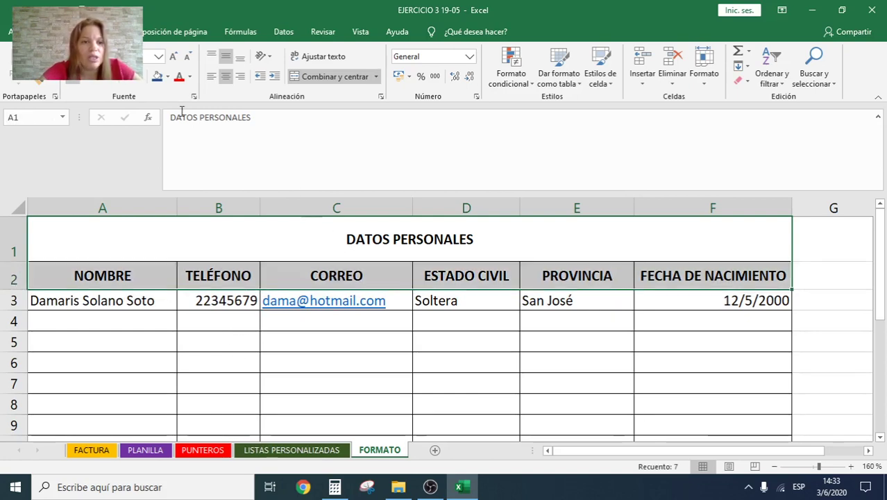
Step: Fill the A1:F2 title and header rows with a blue-grey theme colour
{"action": "left_click", "coordinate": [167, 77]}
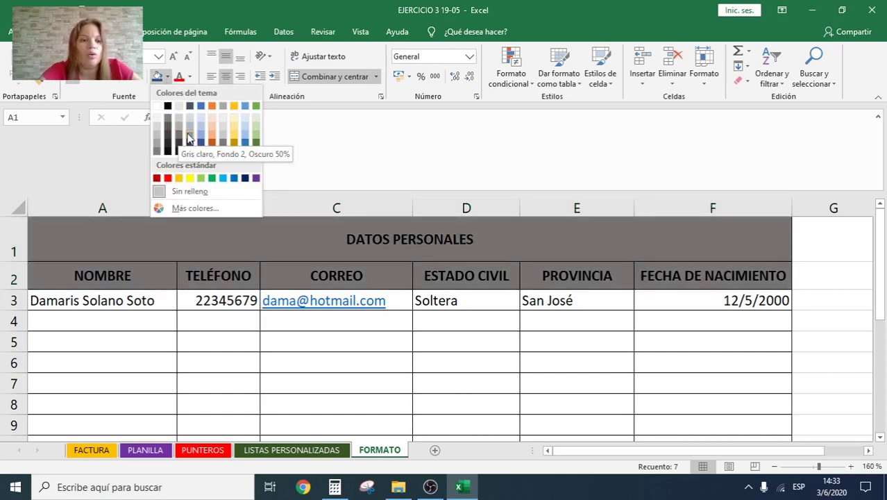
{"action": "left_click", "coordinate": [188, 130]}
{"action": "left_click", "coordinate": [465, 399]}
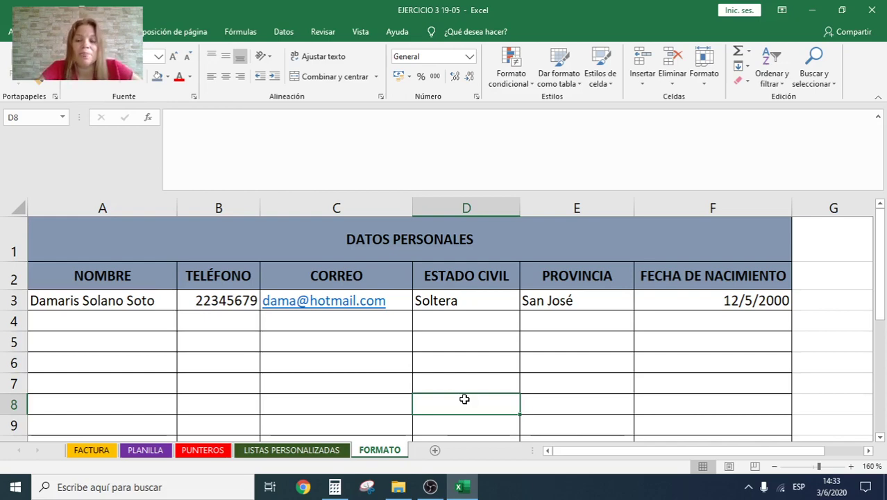
Step: Narrow column D until the ESTADO CIVIL header in D2 is cut off
{"action": "left_click", "coordinate": [525, 357]}
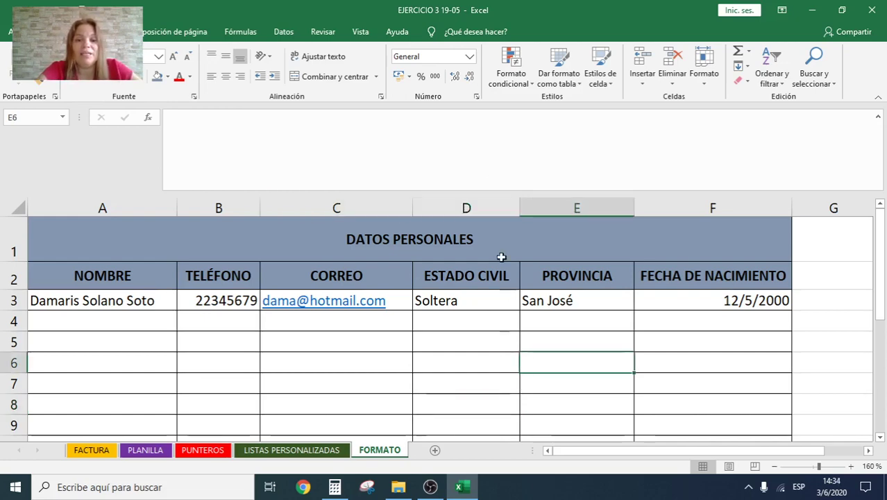
{"action": "left_click_drag", "start_coordinate": [495, 246], "coordinate": [486, 272]}
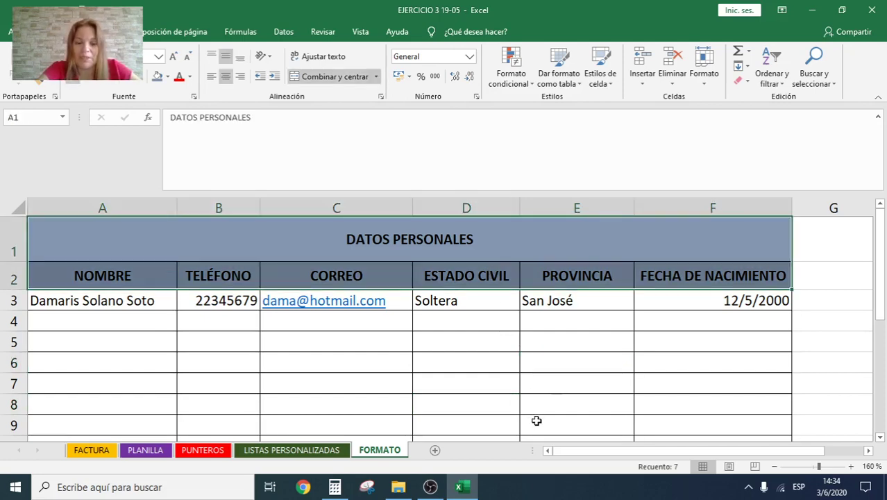
{"action": "left_click", "coordinate": [547, 396]}
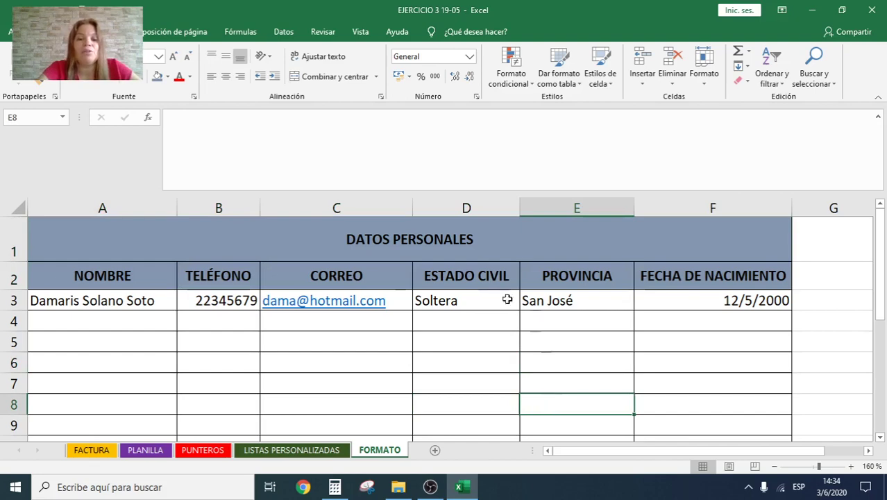
{"action": "left_click", "coordinate": [494, 277]}
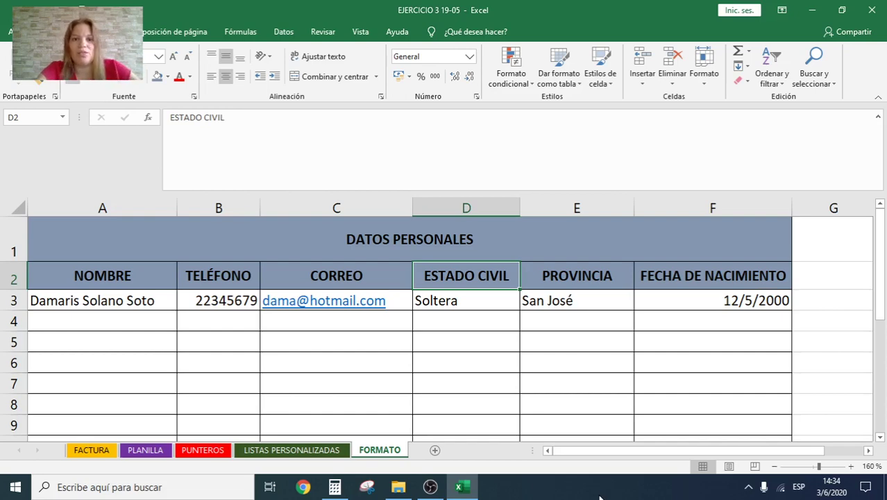
{"action": "left_click_drag", "start_coordinate": [520, 208], "coordinate": [495, 217]}
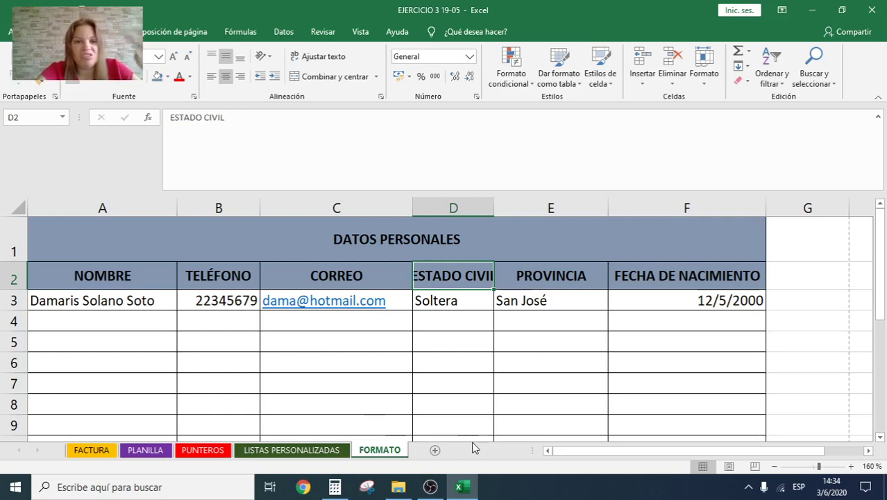
{"action": "left_click_drag", "start_coordinate": [103, 277], "coordinate": [638, 274]}
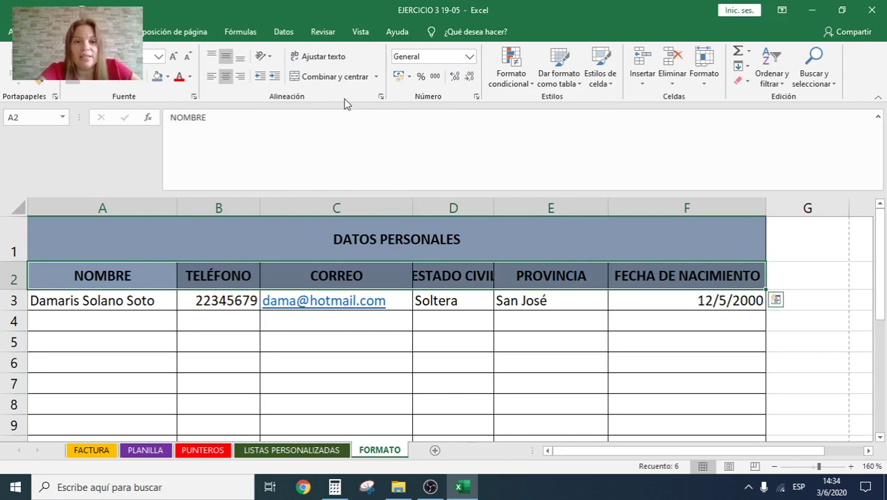
Step: Apply Ajustar texto to headers A2:F2 so ESTADO CIVIL wraps onto two lines
{"action": "left_click", "coordinate": [330, 61]}
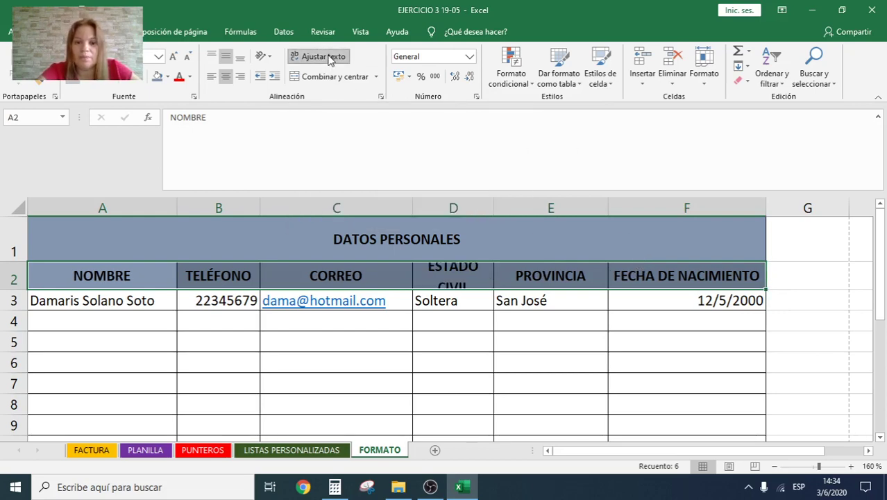
{"action": "left_click", "coordinate": [467, 364]}
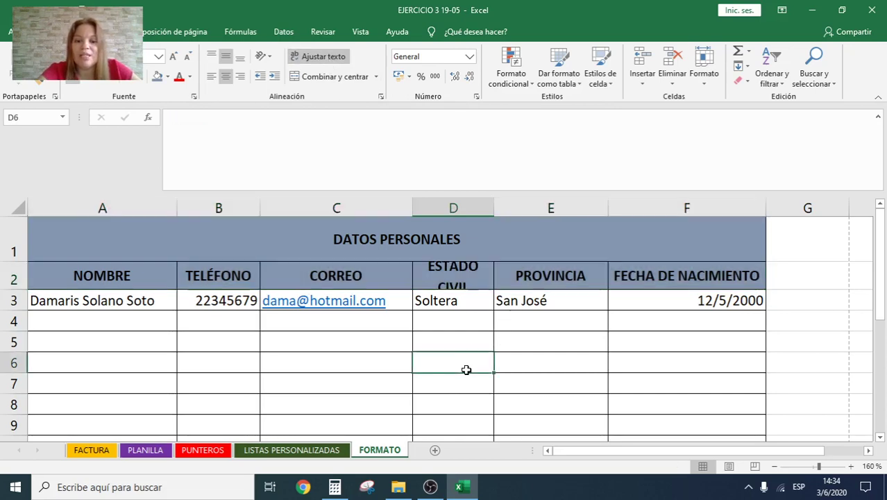
{"action": "mouse_move", "coordinate": [440, 493]}
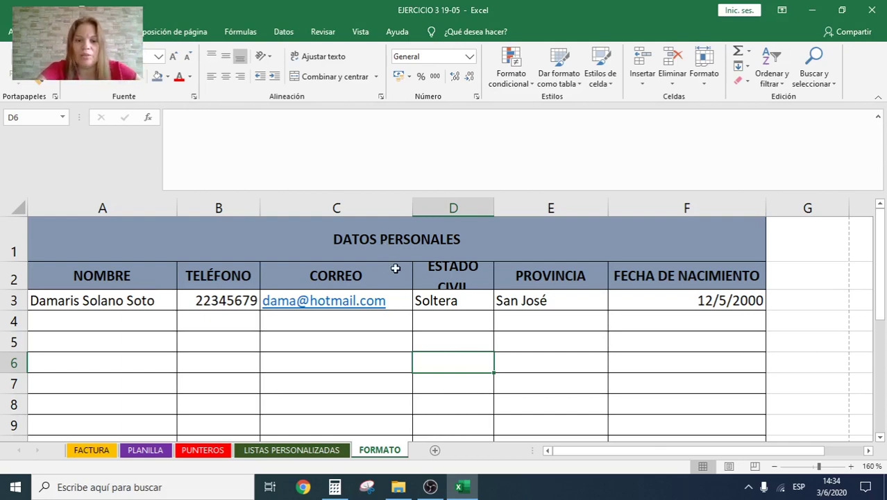
{"action": "left_click", "coordinate": [467, 277]}
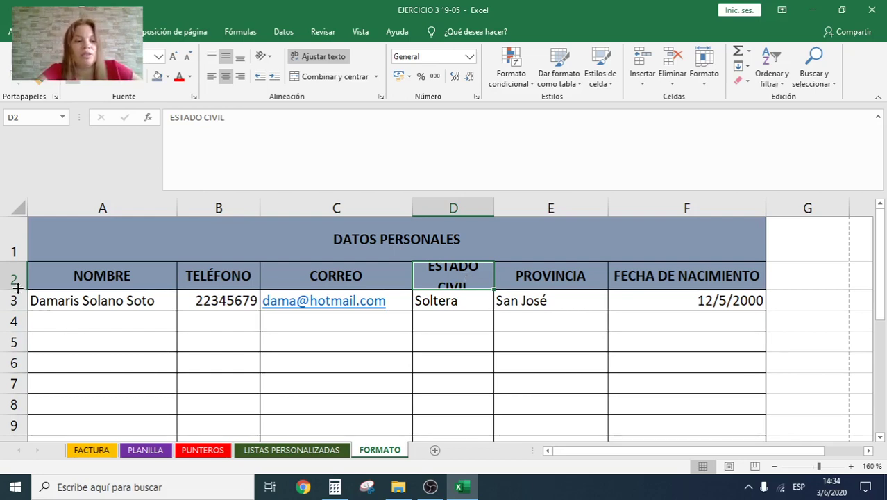
Step: Heighten row 2 and narrow columns D and F so ESTADO CIVIL and FECHA DE NACIMIENTO wrap fully
{"action": "left_click_drag", "start_coordinate": [18, 288], "coordinate": [15, 307]}
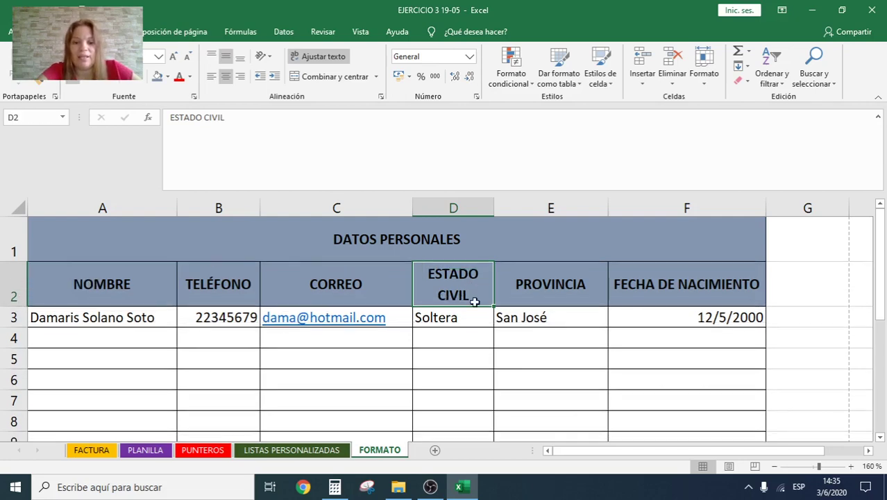
{"action": "left_click_drag", "start_coordinate": [494, 208], "coordinate": [479, 206]}
{"action": "left_click", "coordinate": [456, 331]}
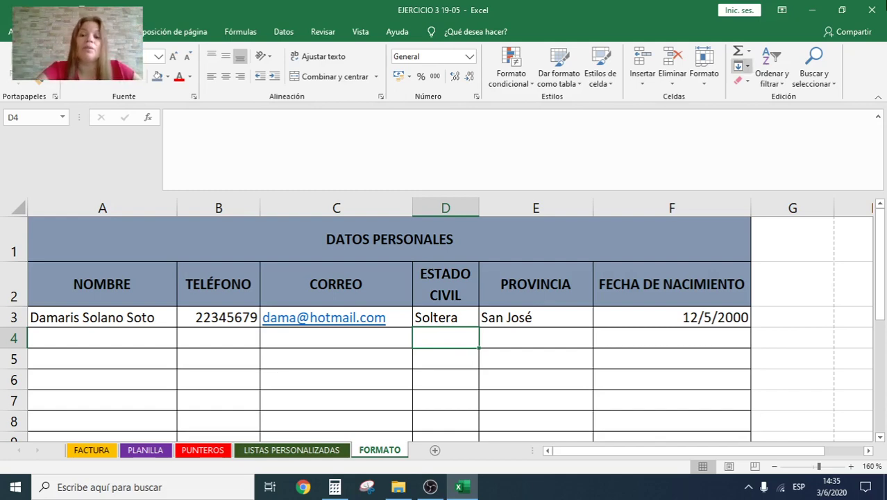
{"action": "left_click", "coordinate": [723, 290]}
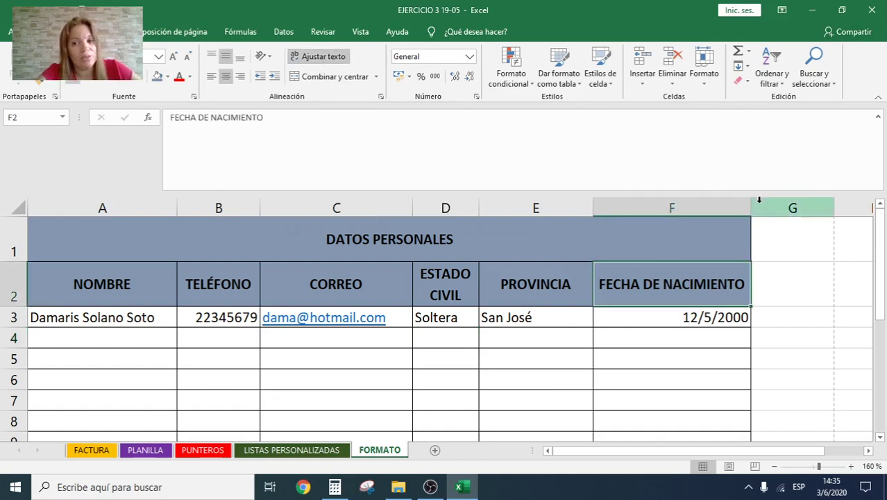
{"action": "left_click_drag", "start_coordinate": [751, 208], "coordinate": [695, 215]}
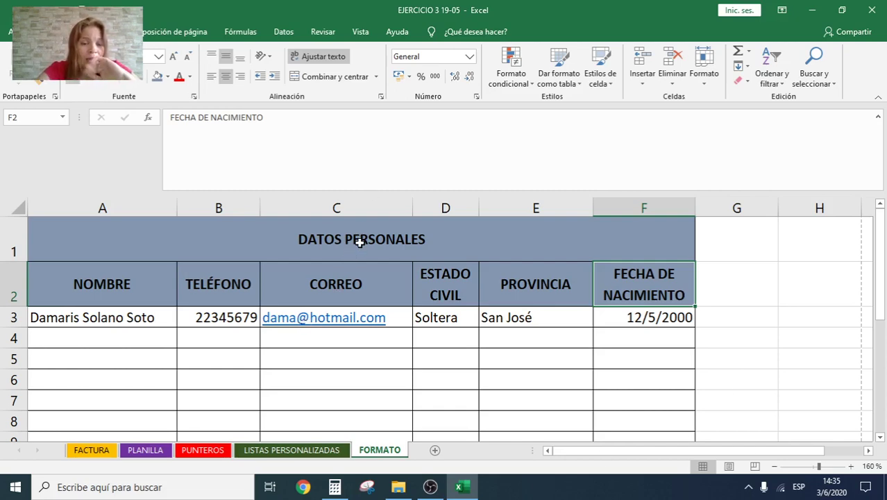
Step: Turn A1:F10 into a table with the orange Oscuro style and headers, adding Columna1–Columna5 filter buttons
{"action": "left_click_drag", "start_coordinate": [361, 241], "coordinate": [352, 384]}
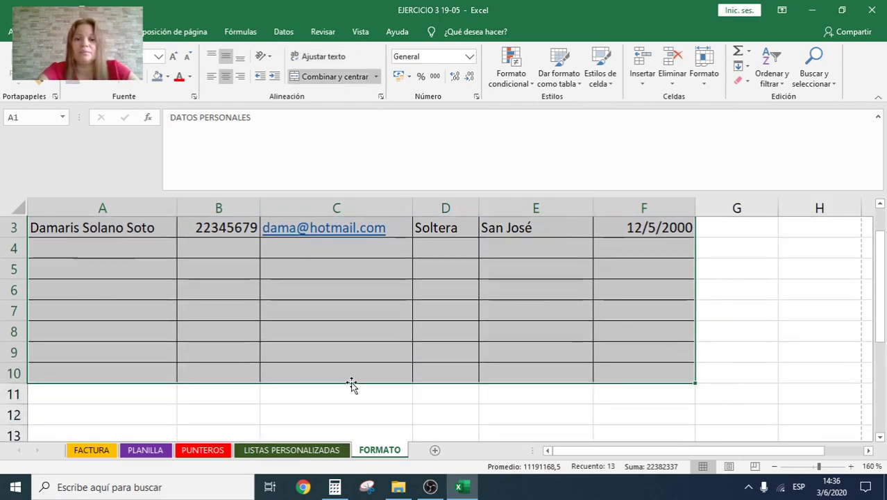
{"action": "scroll", "coordinate": [605, 286], "scroll_direction": "up", "scroll_amount": 1}
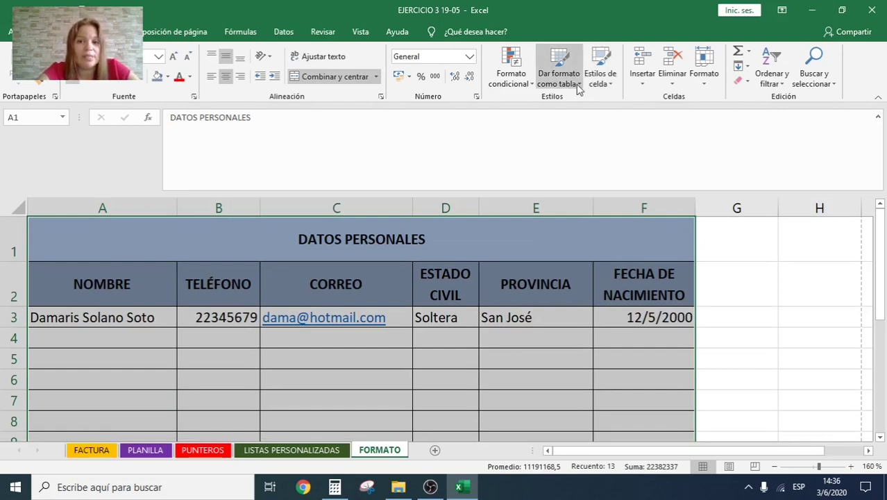
{"action": "left_click", "coordinate": [579, 84]}
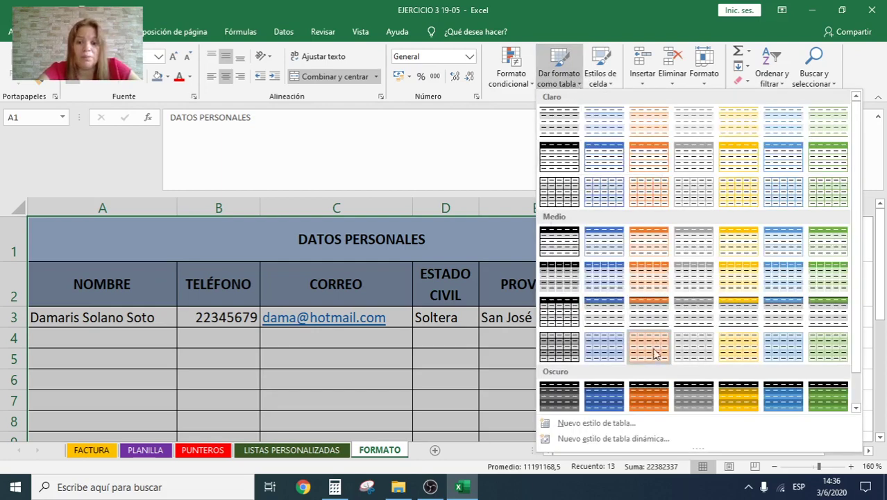
{"action": "left_click", "coordinate": [650, 396]}
{"action": "scroll", "coordinate": [556, 291], "scroll_direction": "down", "scroll_amount": 2}
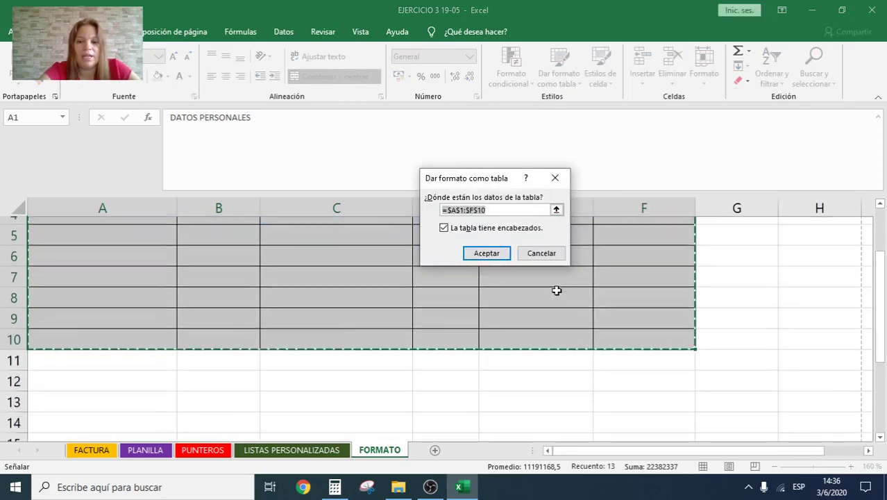
{"action": "scroll", "coordinate": [196, 279], "scroll_direction": "up", "scroll_amount": 1}
{"action": "scroll", "coordinate": [544, 283], "scroll_direction": "up", "scroll_amount": 1}
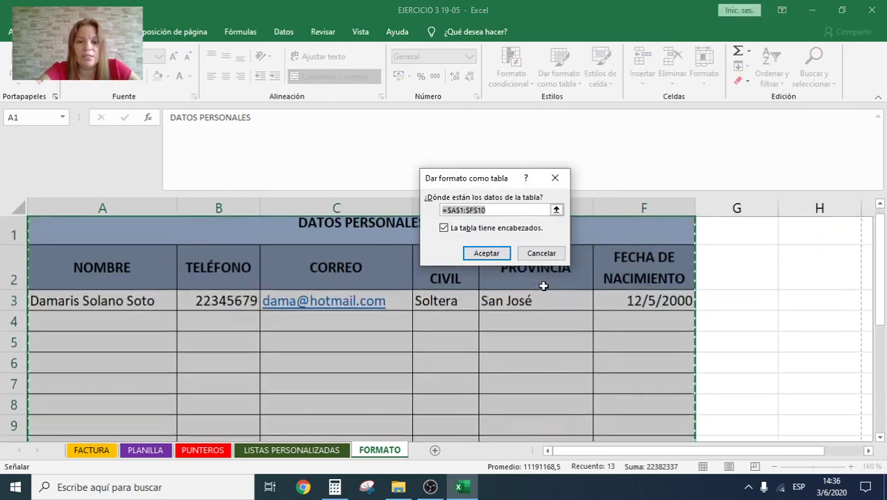
{"action": "left_click", "coordinate": [487, 253]}
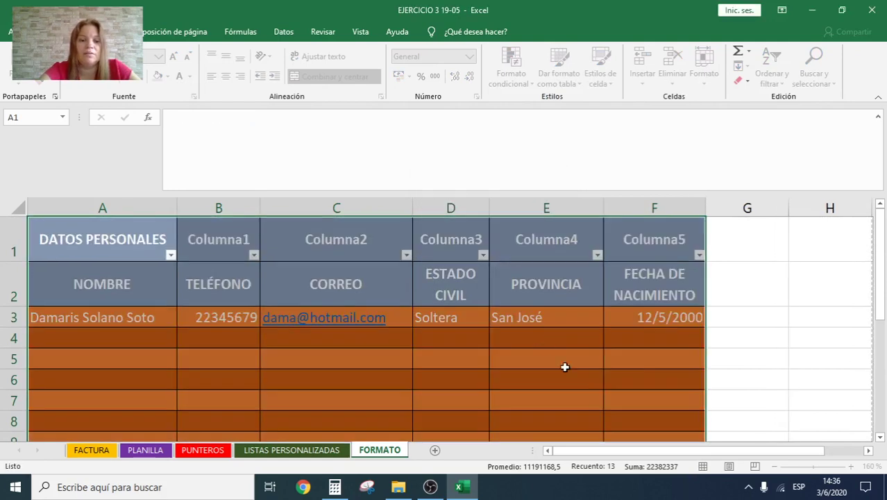
{"action": "left_click", "coordinate": [748, 351]}
{"action": "scroll", "coordinate": [749, 351], "scroll_direction": "down", "scroll_amount": 1}
{"action": "scroll", "coordinate": [750, 351], "scroll_direction": "up", "scroll_amount": 1}
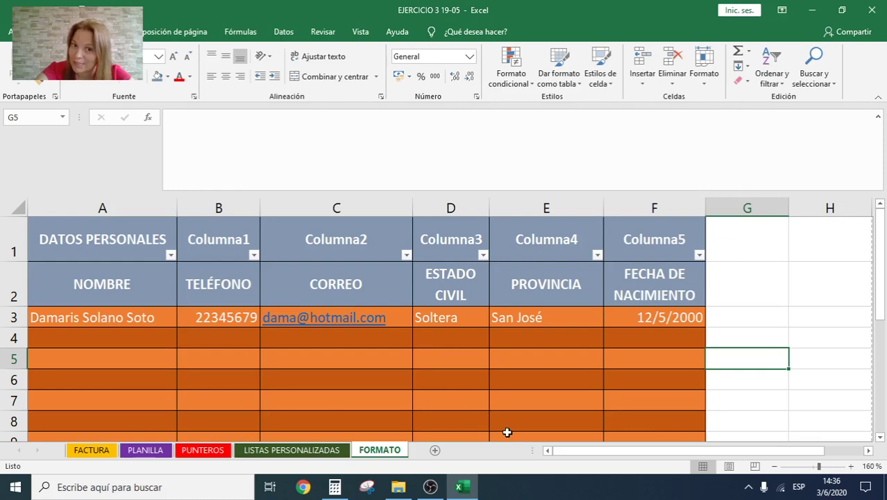
Step: Check the Columna2 filter menu without filtering, then undo the orange table formatting
{"action": "left_click", "coordinate": [406, 256]}
{"action": "left_click", "coordinate": [741, 264]}
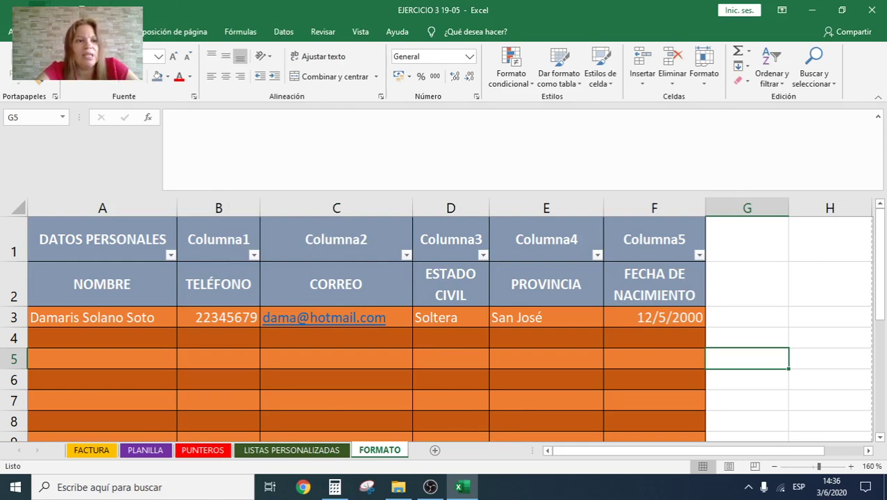
{"action": "left_click", "coordinate": [37, 10]}
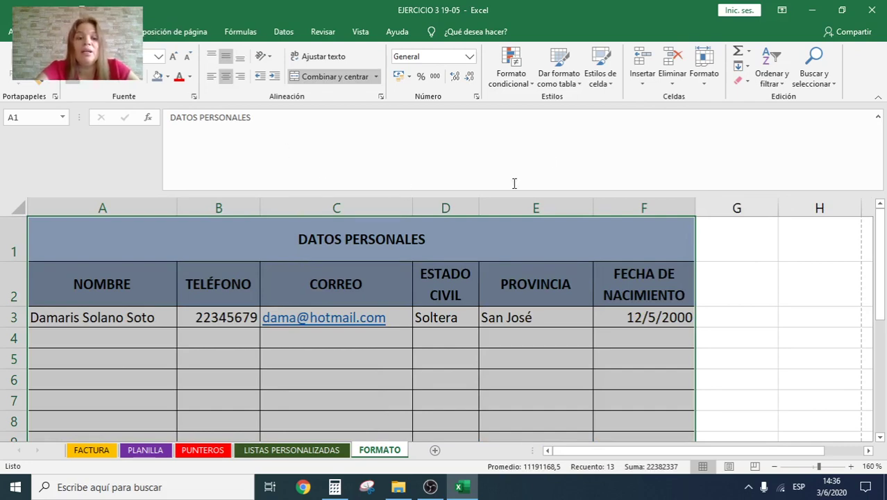
Step: Look through the Estilos de celda gallery without applying any cell style
{"action": "left_click", "coordinate": [610, 84]}
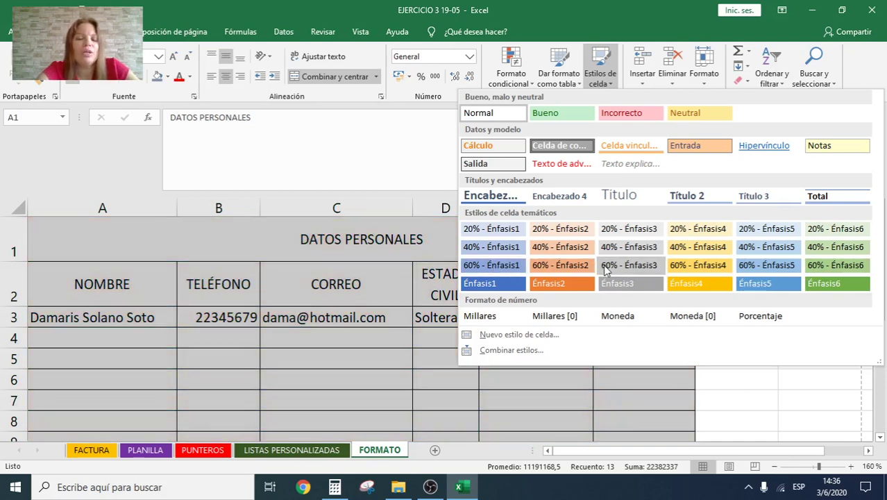
{"action": "left_click", "coordinate": [790, 392]}
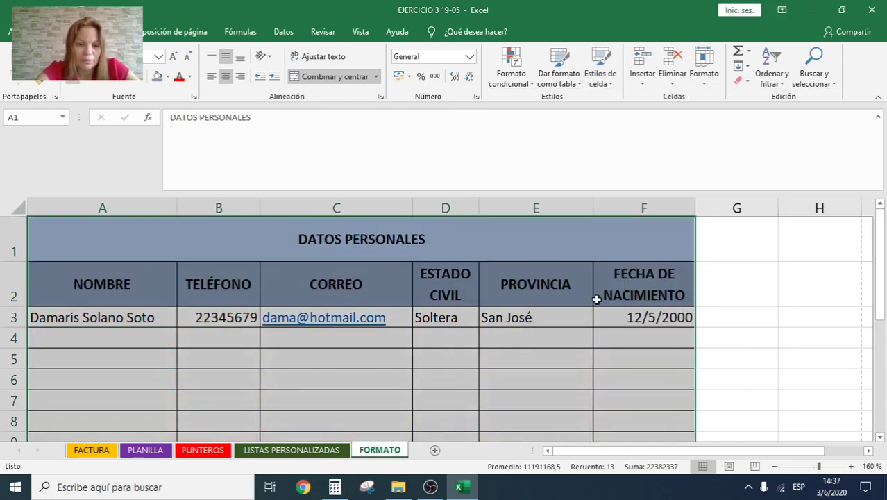
{"action": "left_click", "coordinate": [731, 323]}
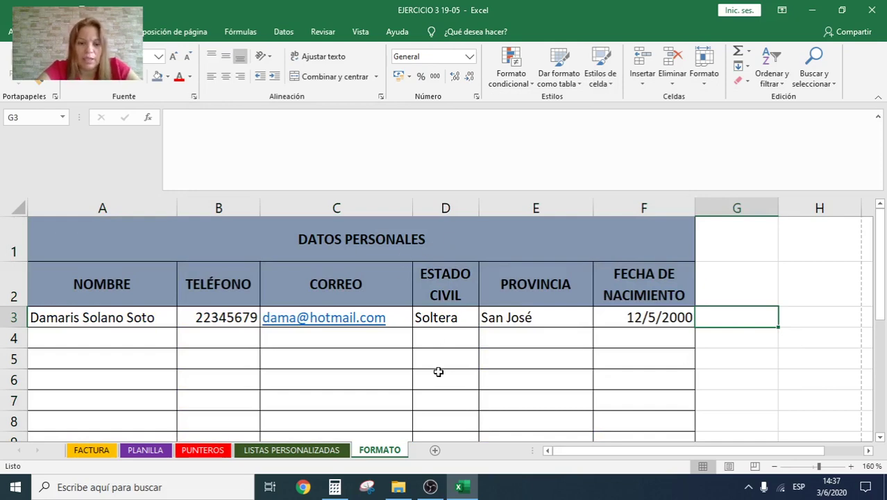
{"action": "scroll", "coordinate": [438, 372], "scroll_direction": "down", "scroll_amount": 1}
{"action": "scroll", "coordinate": [438, 372], "scroll_direction": "up", "scroll_amount": 1}
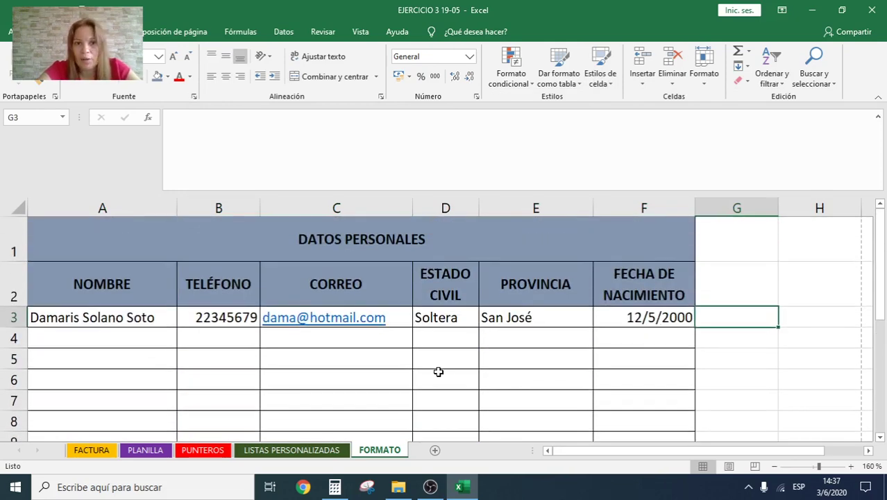